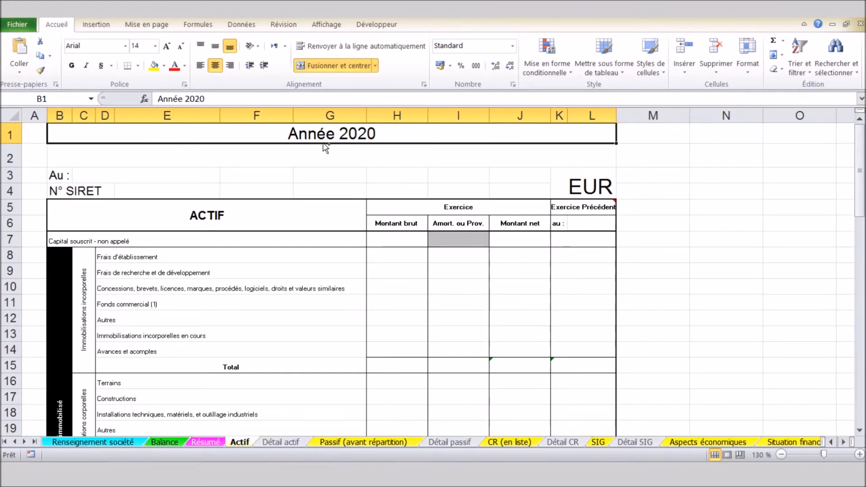
Replace all occurrences of "année 2020" with "année 2021" across the entire workbook
key(ctrl+h)
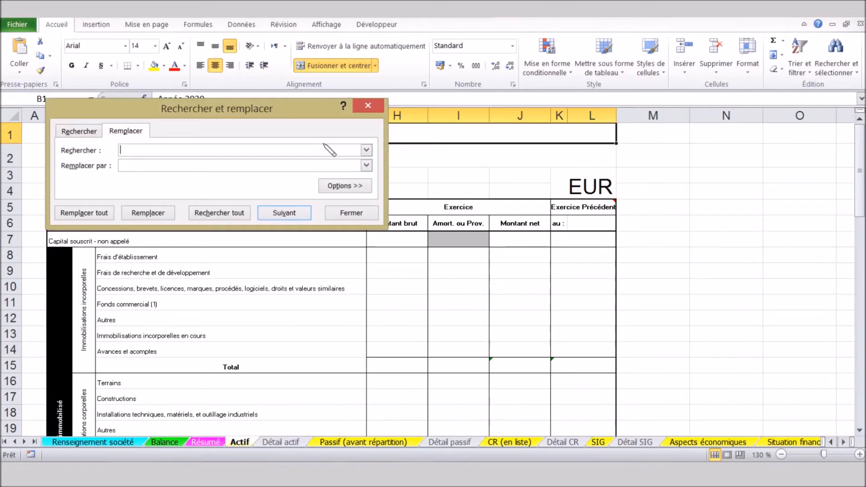
text(année 2020)
click(197, 166)
text(année)
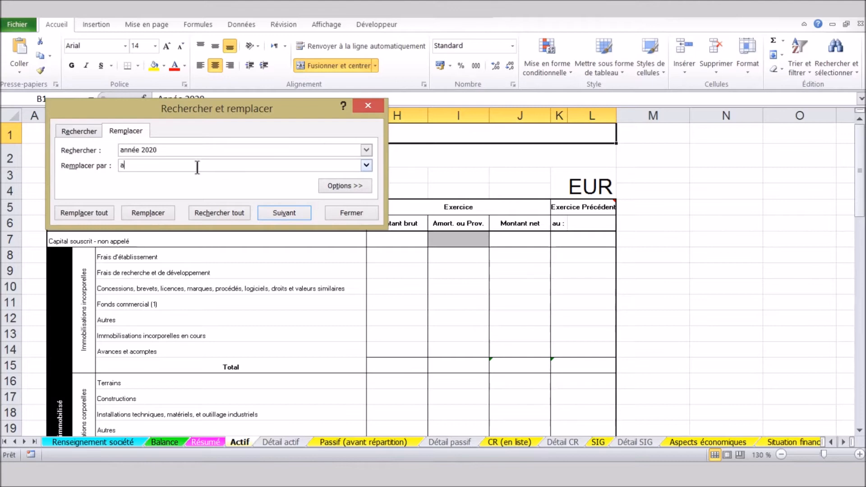
text( 2021)
click(341, 187)
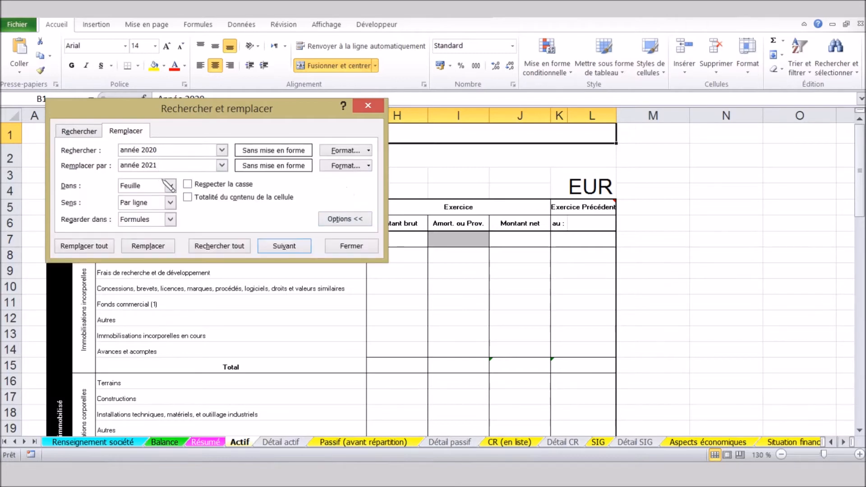
click(171, 186)
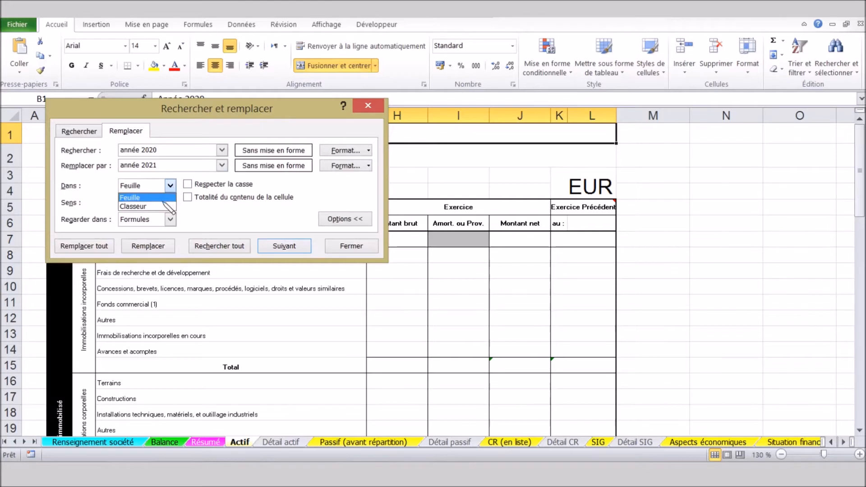
click(163, 206)
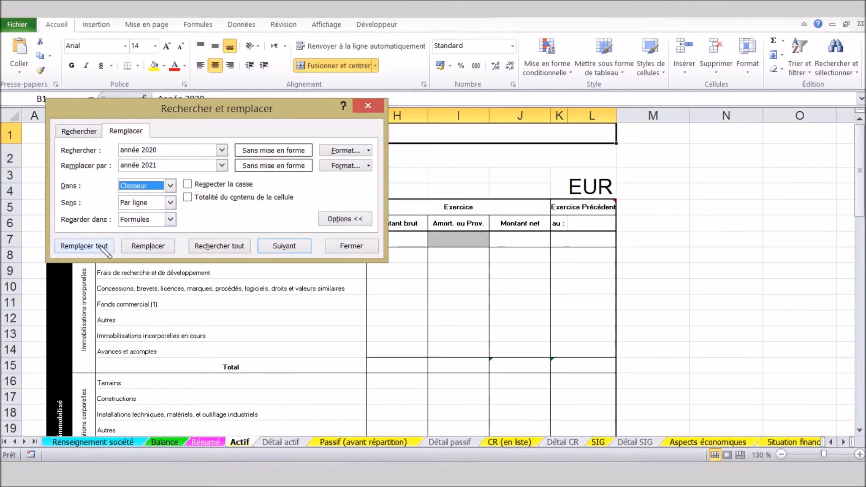
click(84, 246)
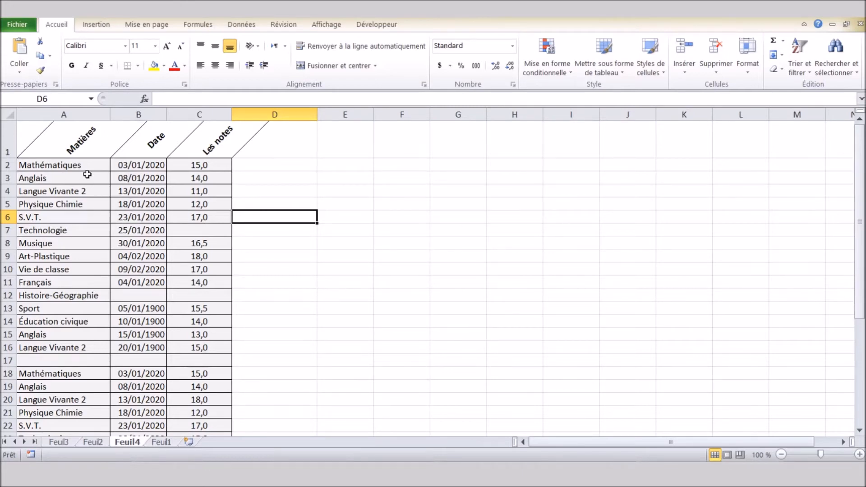
Examine the grades table on Feuil4 for missing dates, missing grades and empty rows
click(192, 180)
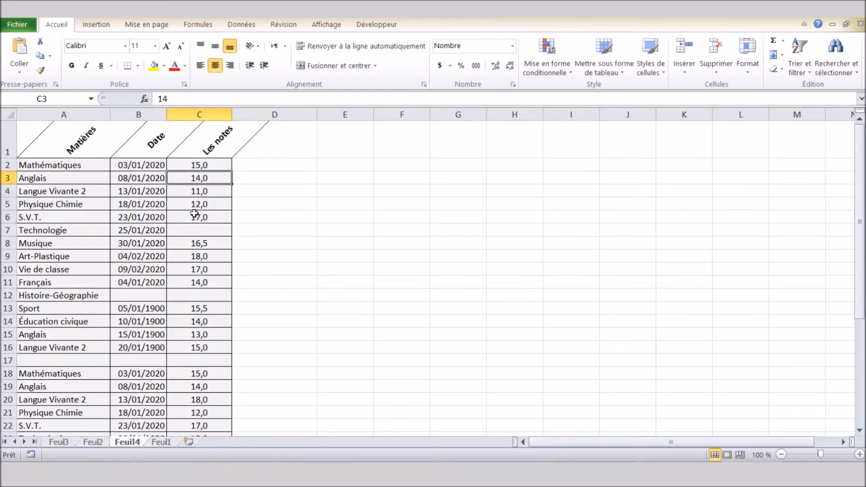
click(201, 229)
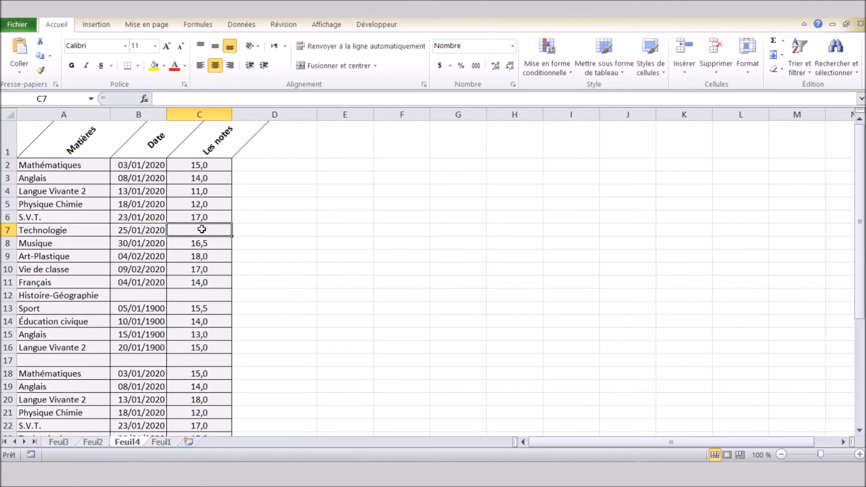
click(152, 298)
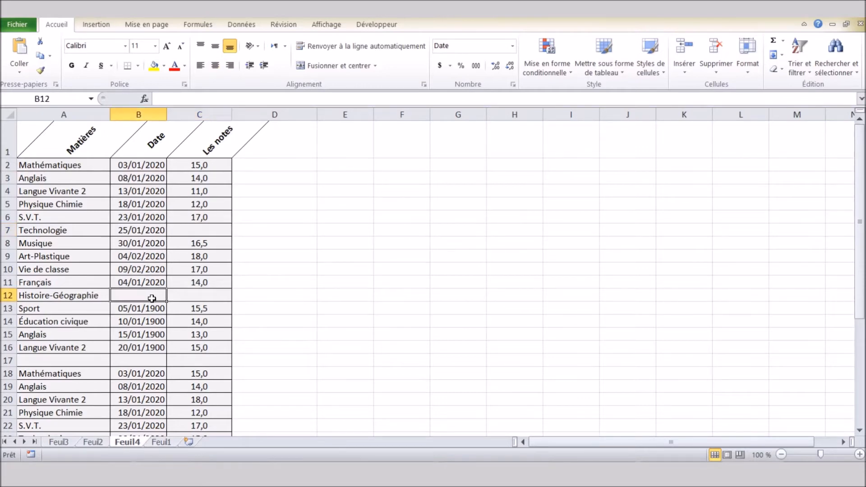
click(88, 363)
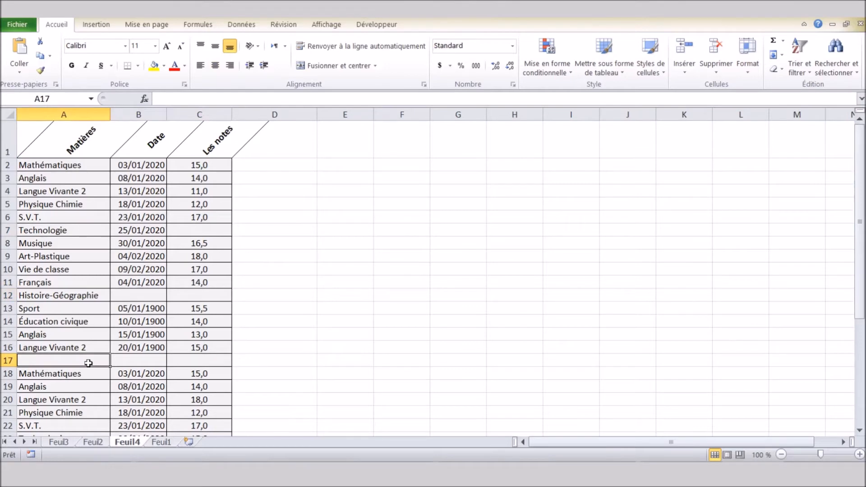
click(184, 358)
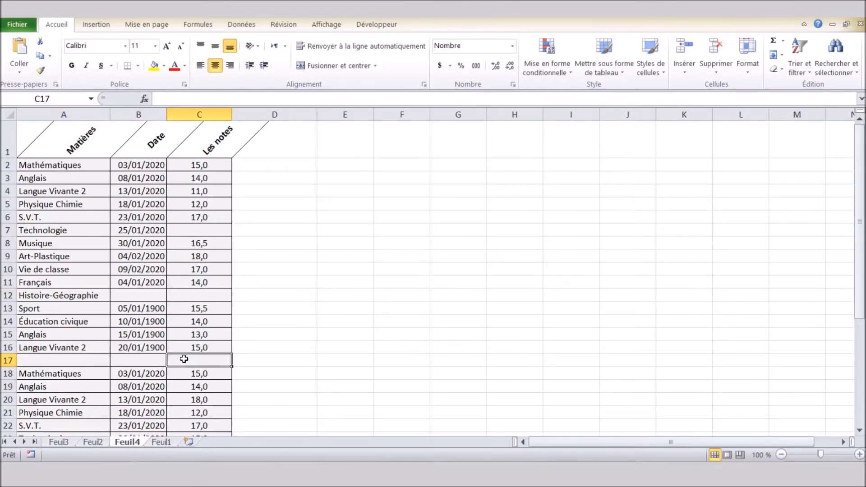
click(259, 203)
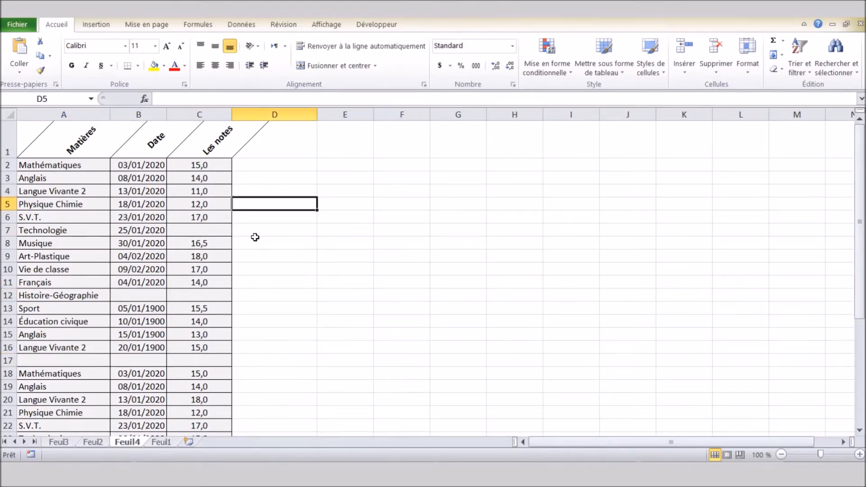
click(192, 227)
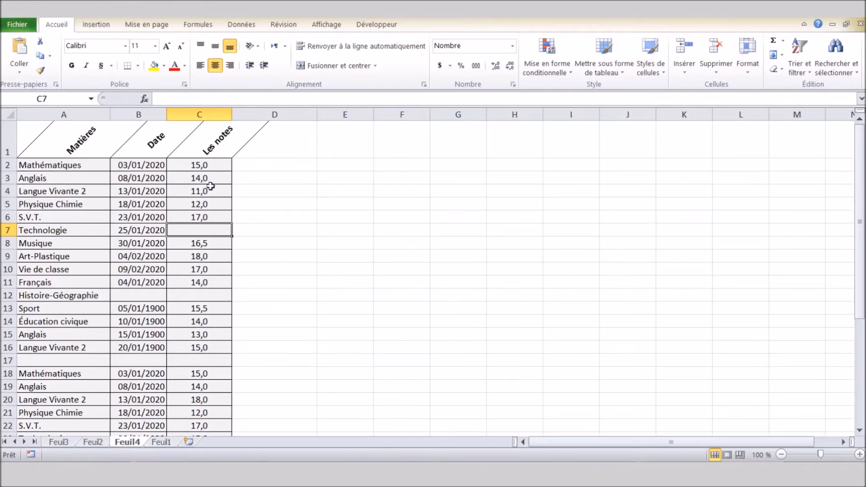
drag(197, 197, 200, 341)
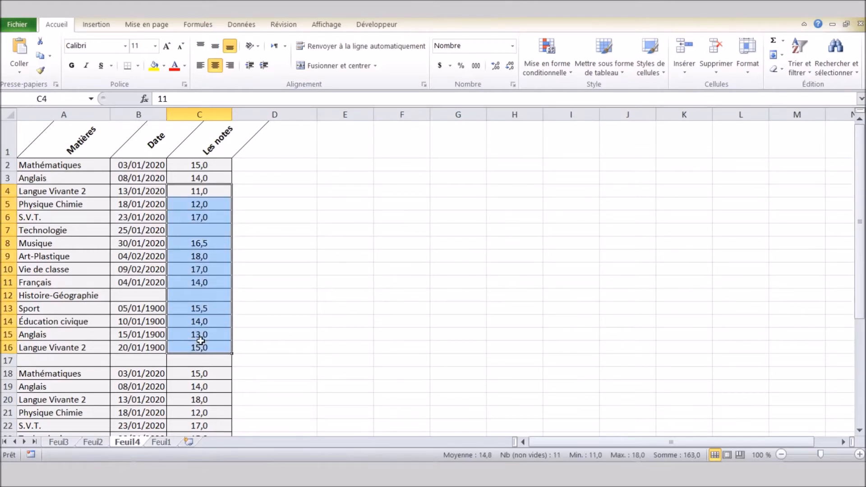
click(201, 320)
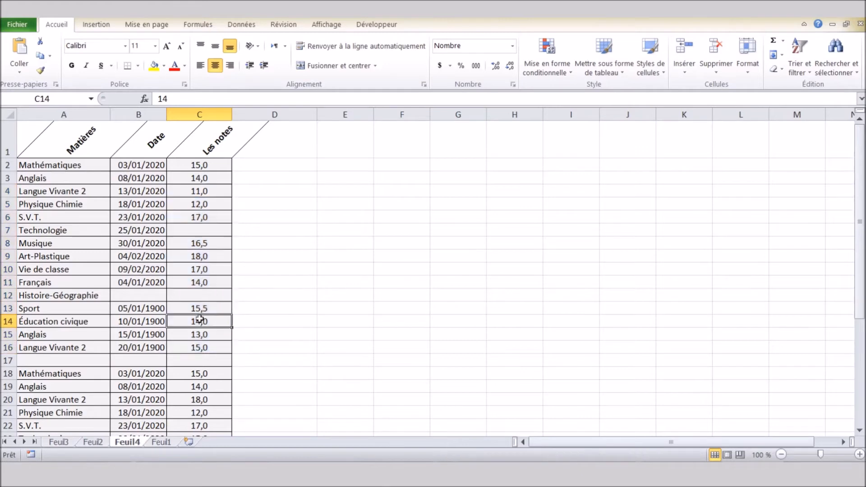
click(155, 294)
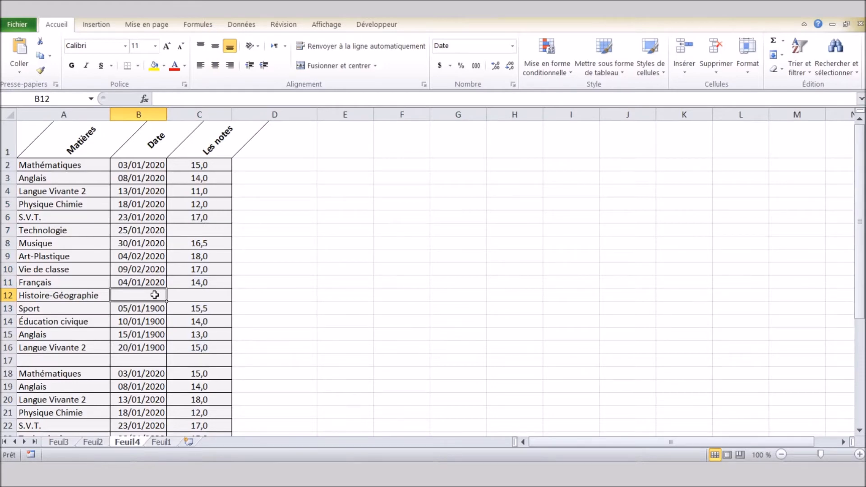
Paste the copied Ctrl and F key pictures beside the grades table at cell E1
click(347, 139)
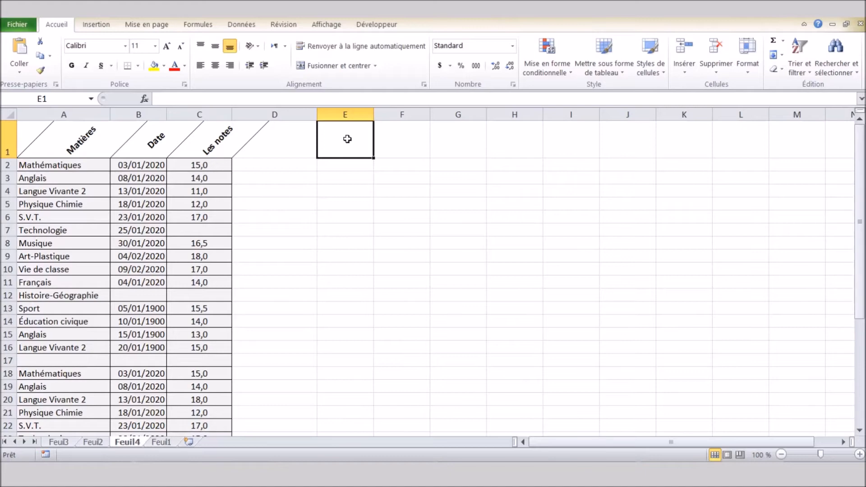
key(ctrl+v)
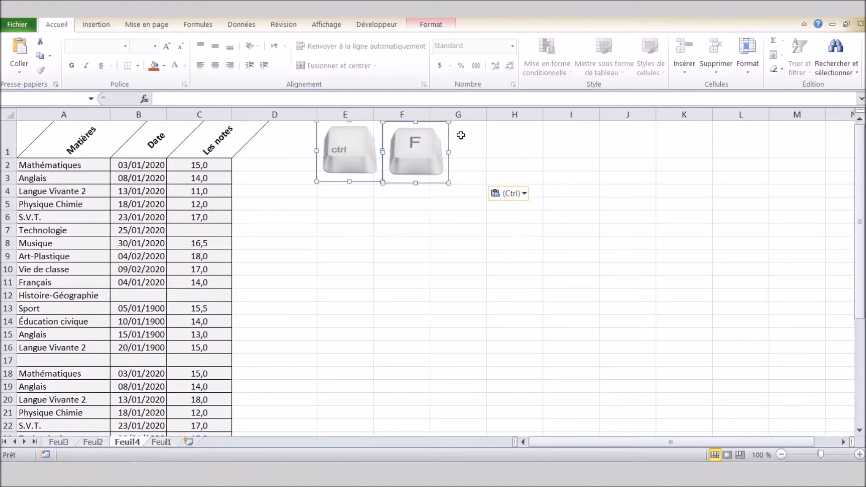
click(472, 136)
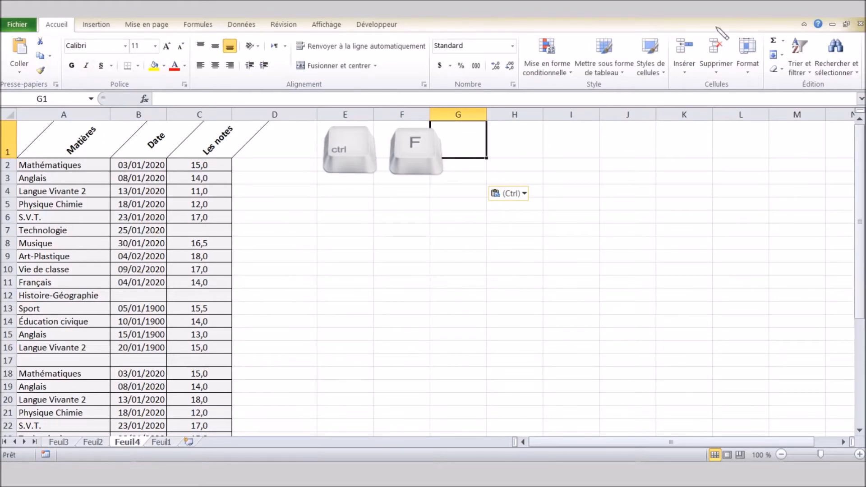
Select all blank cells in the grades table and delete the sheet rows containing them
click(835, 72)
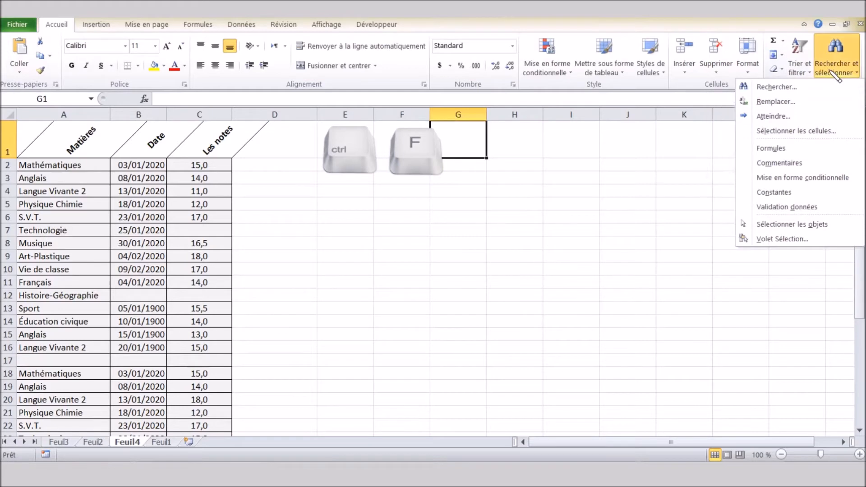
click(802, 132)
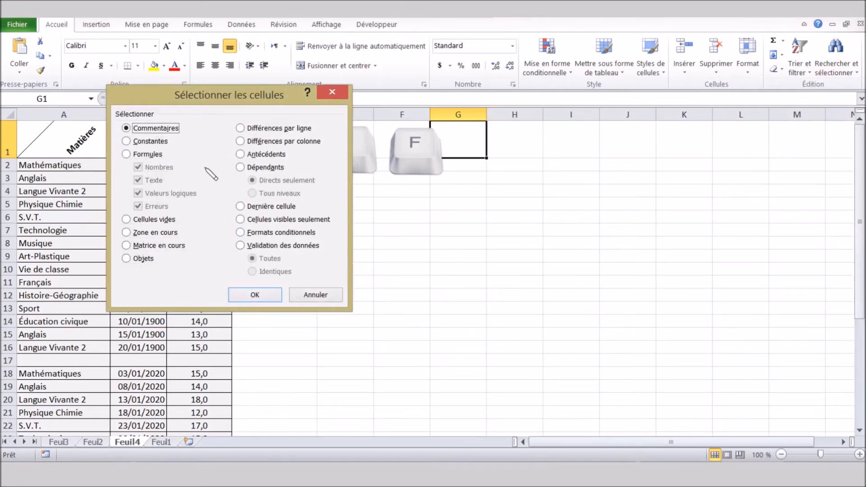
click(143, 219)
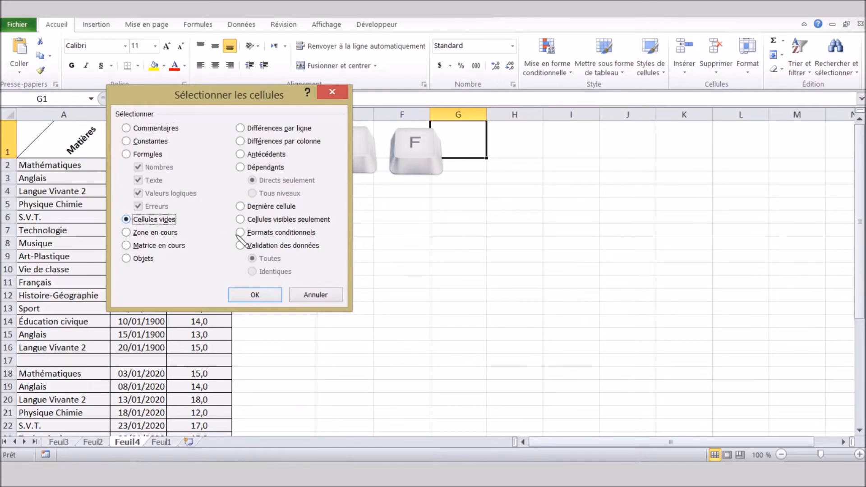
click(254, 295)
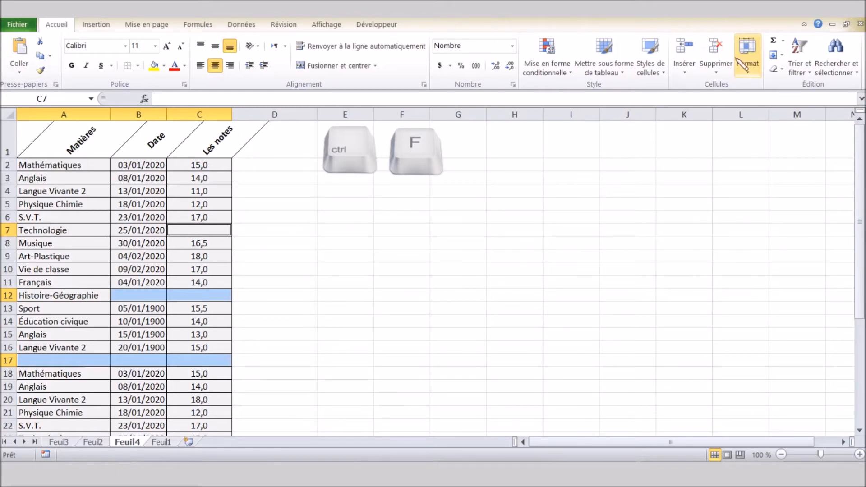
click(718, 72)
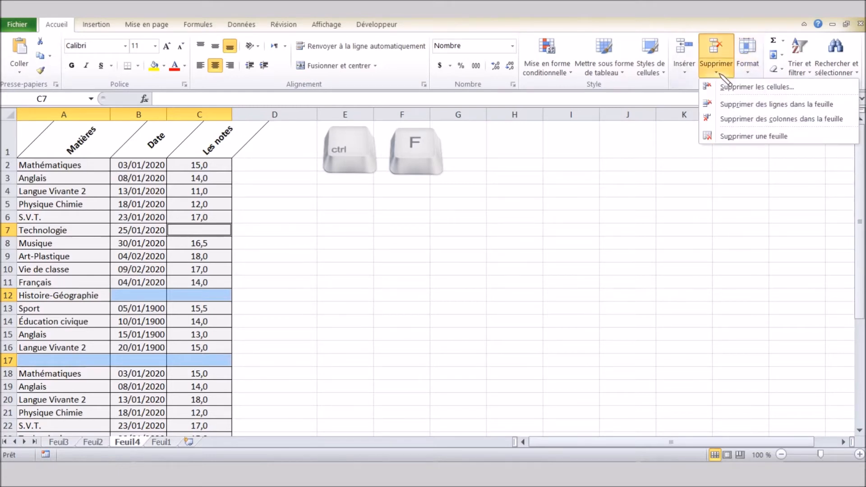
click(749, 108)
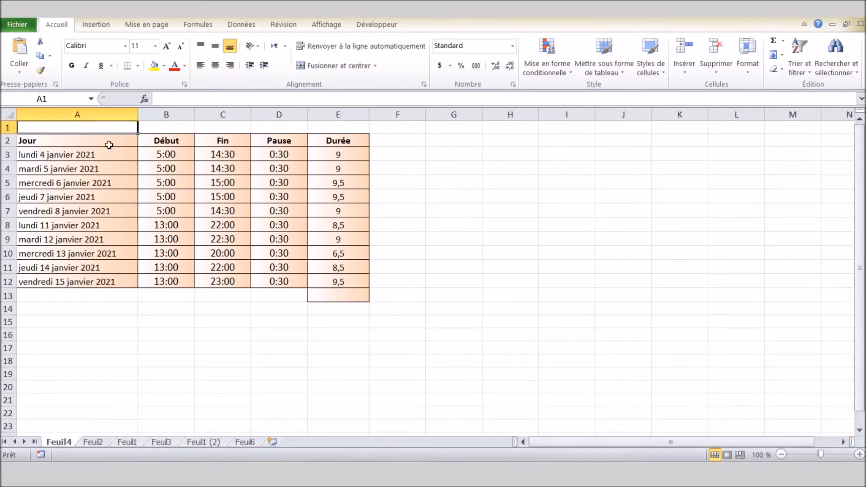
Total the Durée values E3:E12 in cell E13 with the SOMME function
click(350, 300)
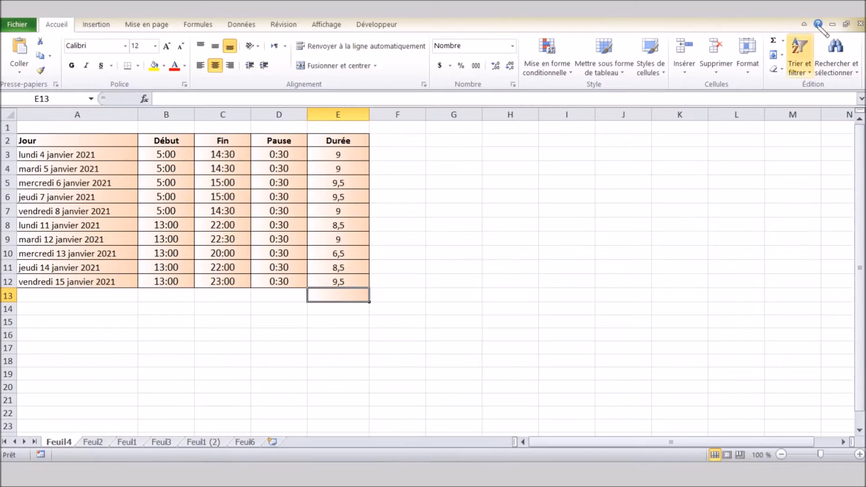
click(783, 41)
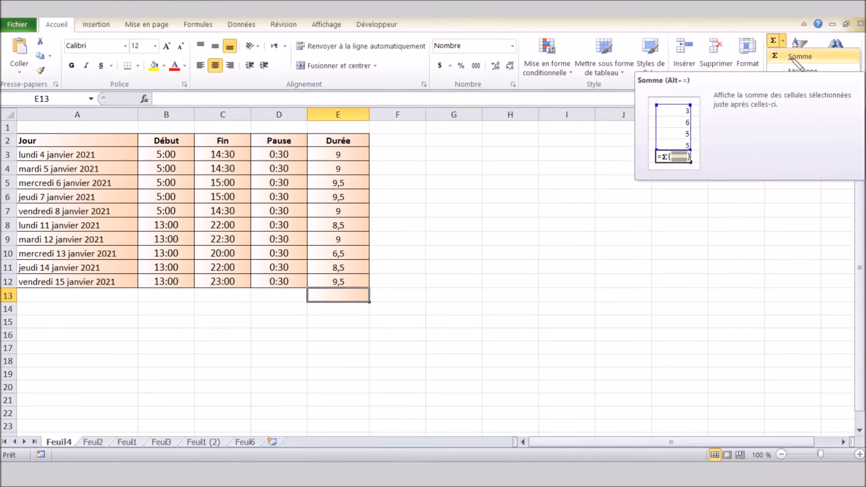
click(793, 57)
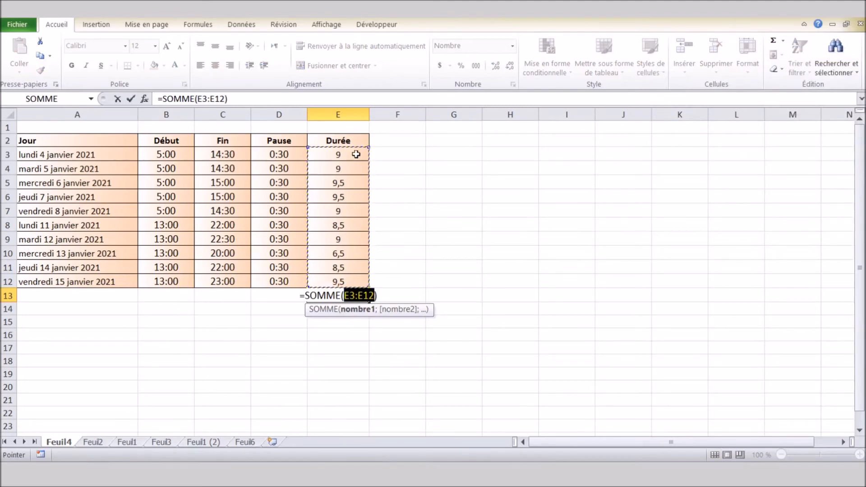
key(Return)
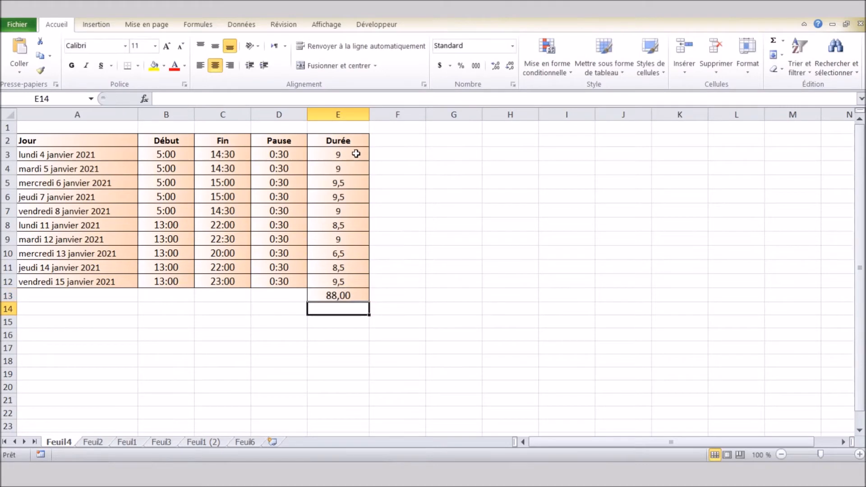
Clear the total from cell E13 below the Durée column
key(Up)
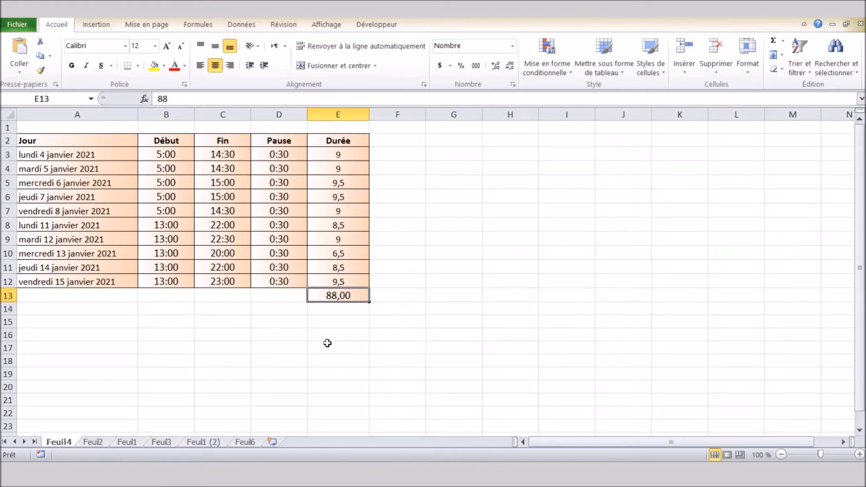
key(BackSpace)
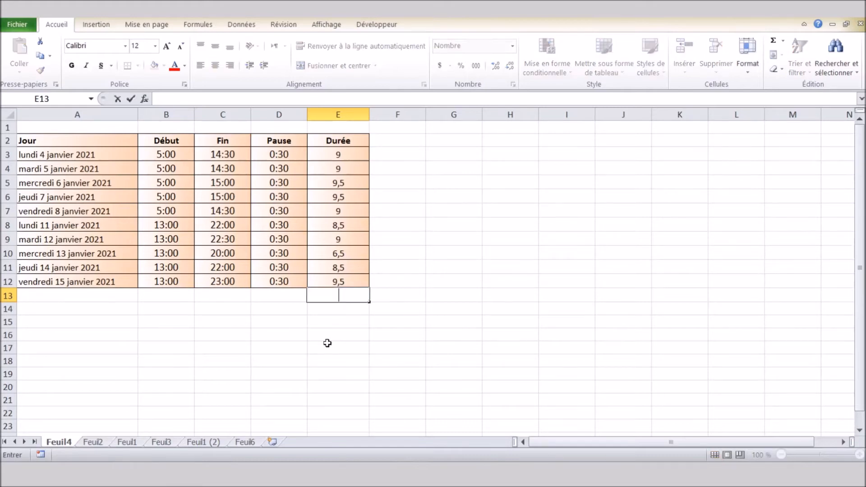
key(Return)
Paste the copied keyboard picture next to the working-hours table at cell F13
key(Up)
key(Right)
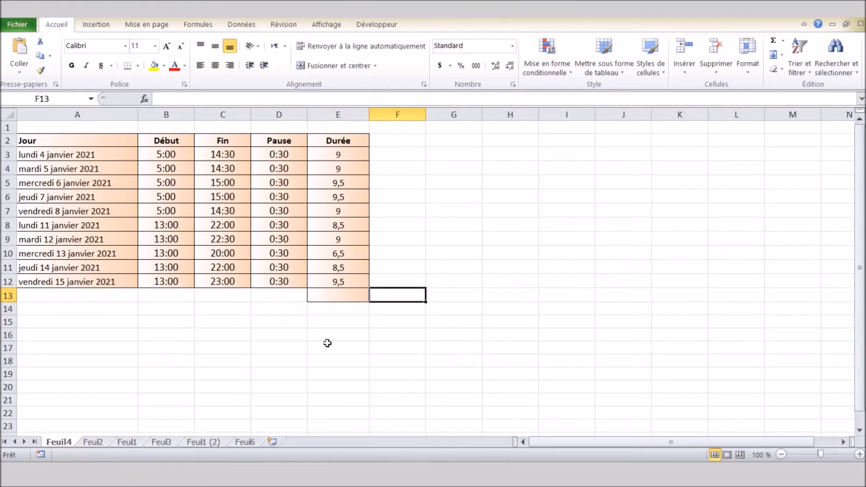
key(ctrl+v)
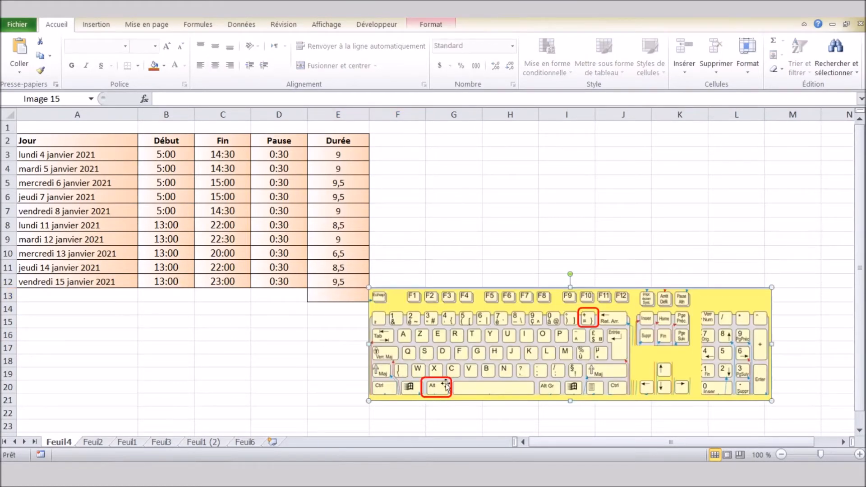
Insert an automatic sum of the Durée column in the empty cell E13
click(324, 294)
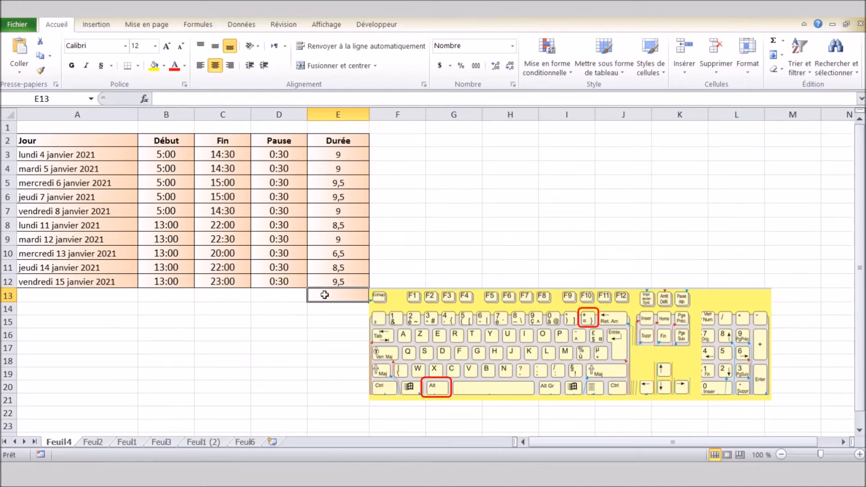
key(alt+equal)
key(Return)
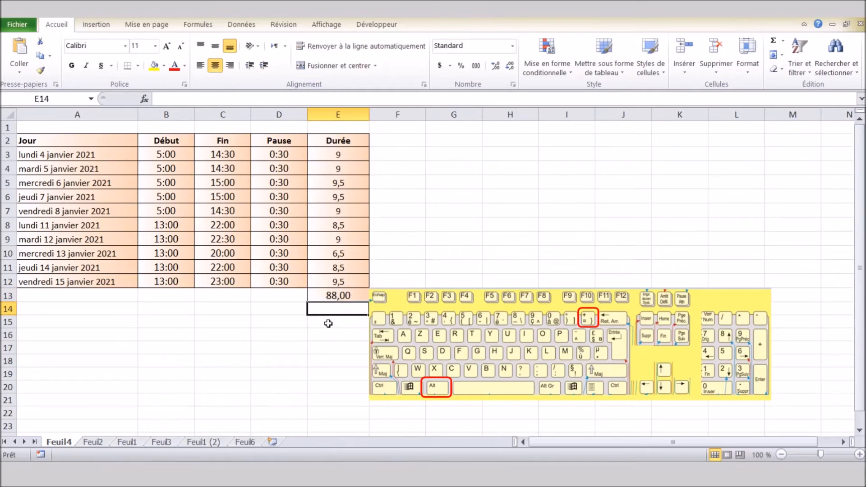
Delete the keyboard picture beside the working-hours table and clear the total from cell E13
click(411, 298)
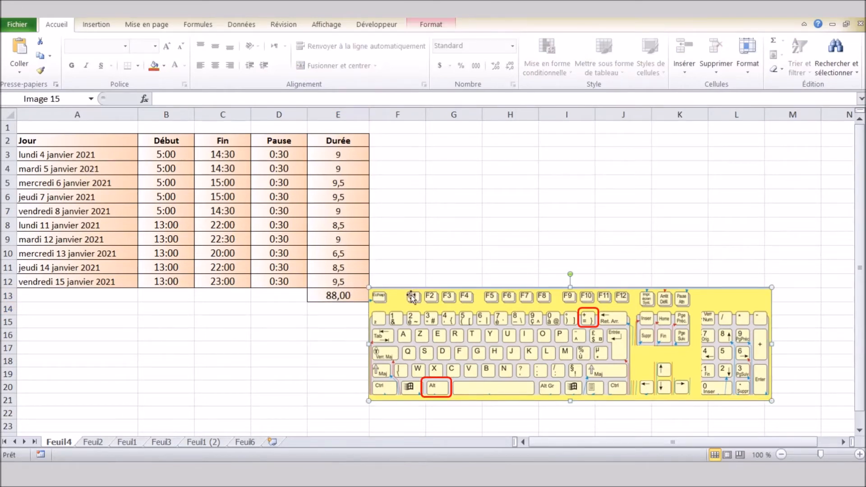
key(Delete)
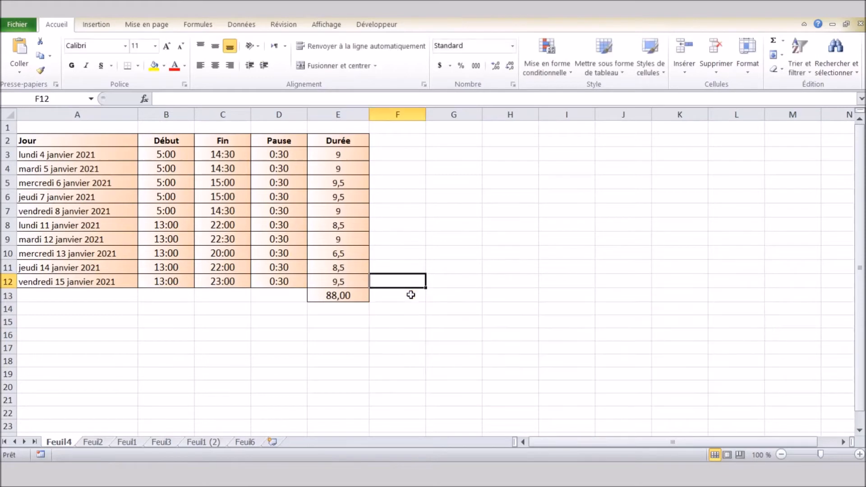
click(350, 303)
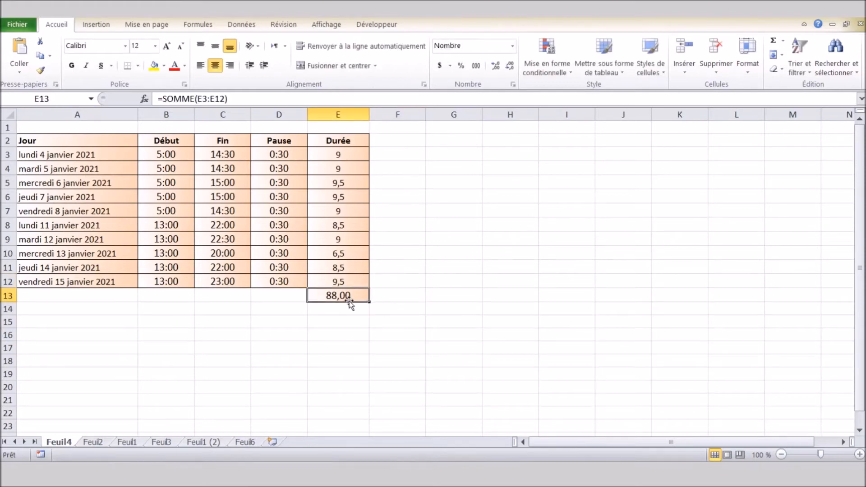
key(Delete)
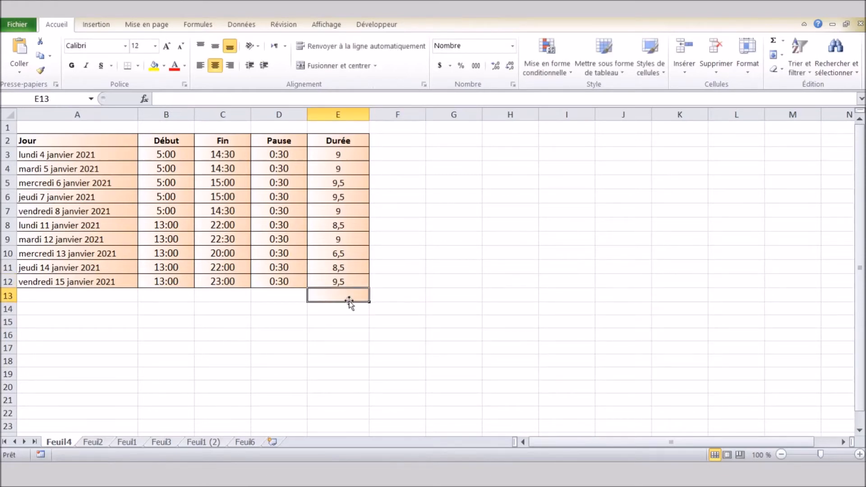
Enter the formula =somme(E3:E12) in cell E13 to total the Durée column
text(=)
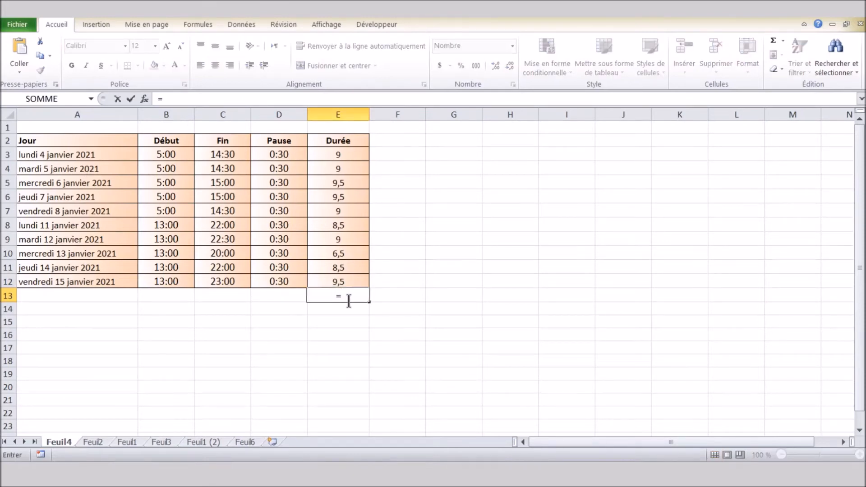
text(so)
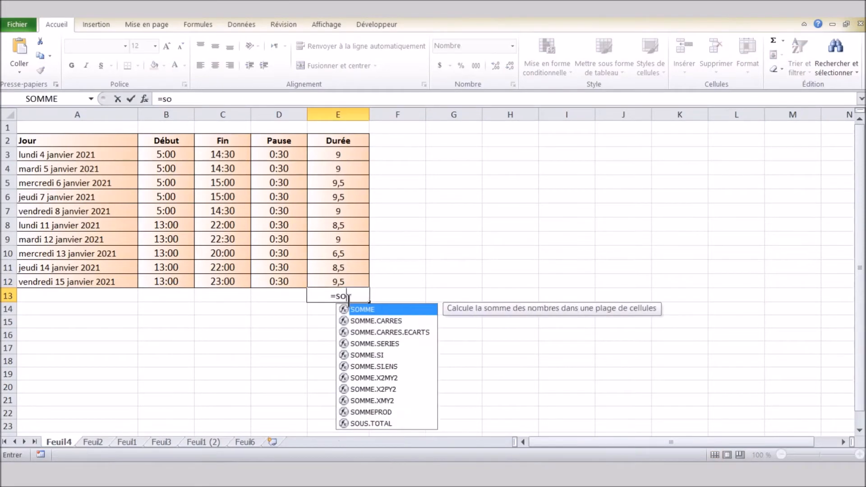
text(mme)
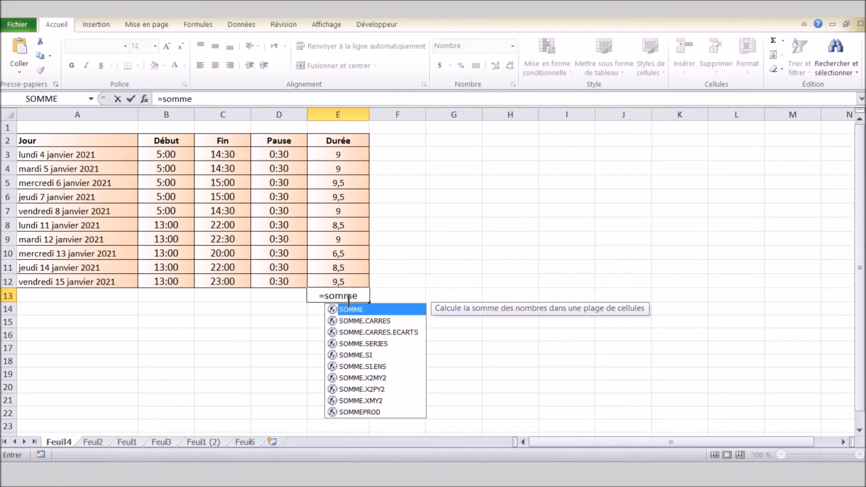
text(()
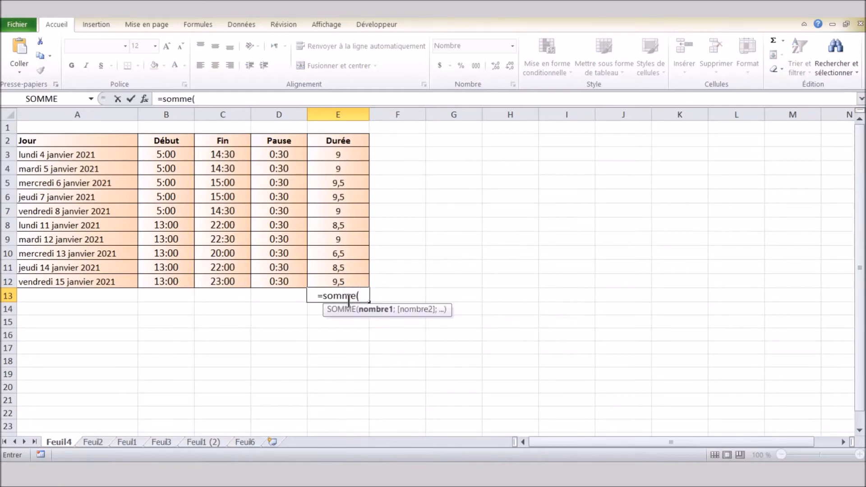
click(345, 153)
drag(345, 169, 351, 279)
text())
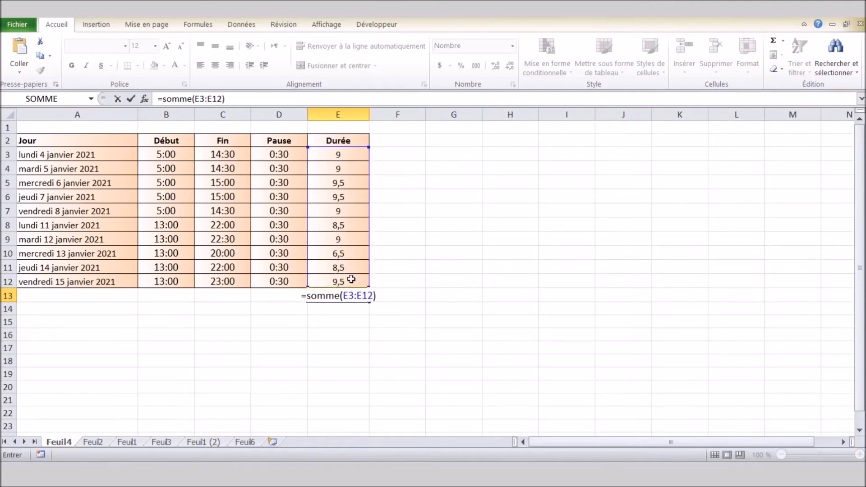
key(Return)
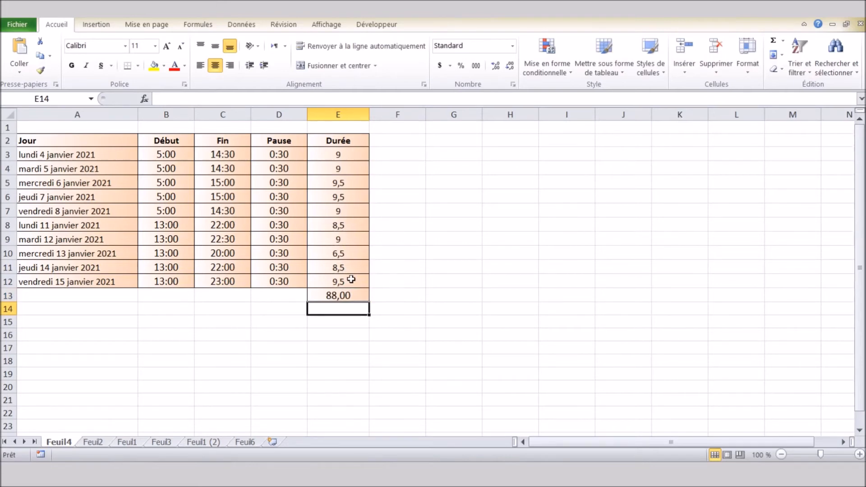
Replace the total in cell E13 with the fixed value 88, taken from the sum of the selected Durée values E3:E12
key(Up)
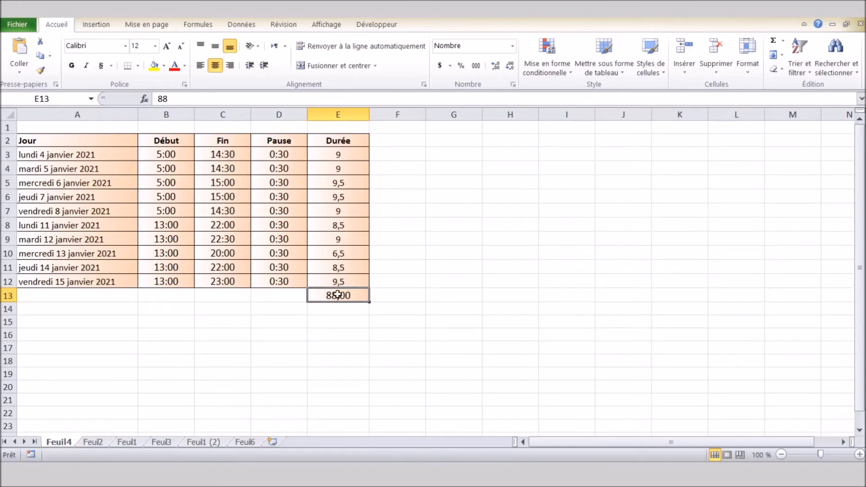
key(Delete)
drag(339, 155, 349, 277)
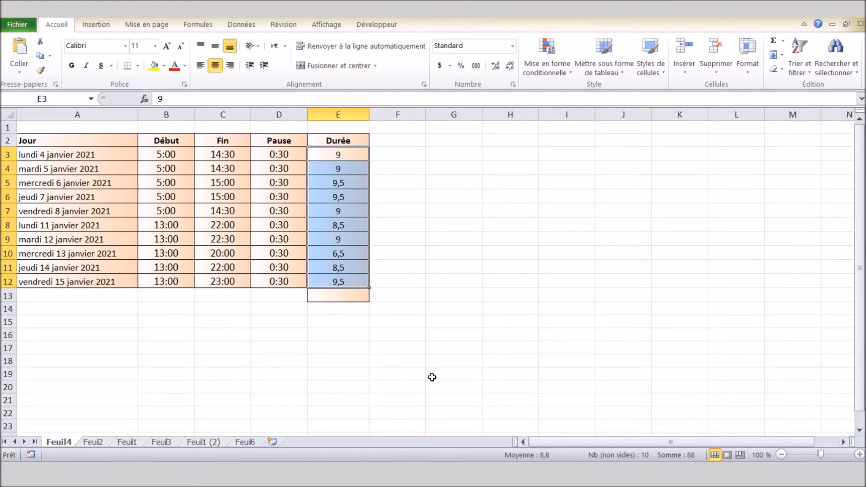
click(359, 310)
click(356, 293)
text(88)
key(Return)
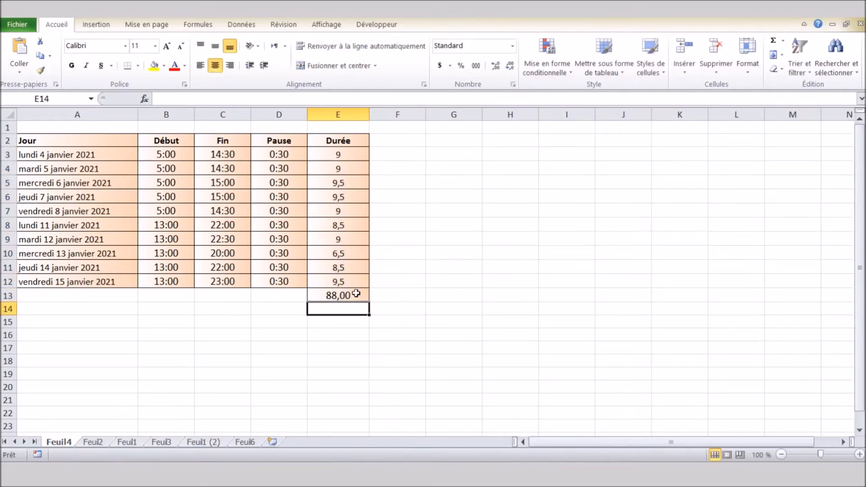
Add the Nb (nombres), Minimum and Maximum indicators to the status bar
right_click(601, 456)
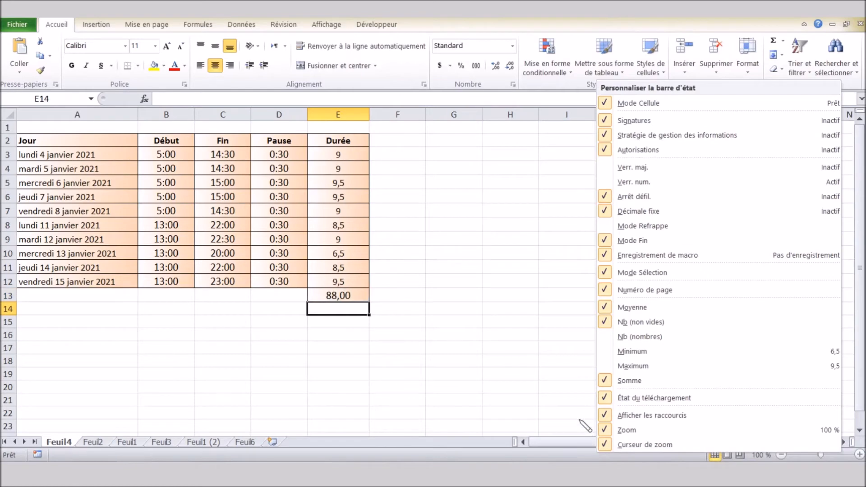
click(614, 338)
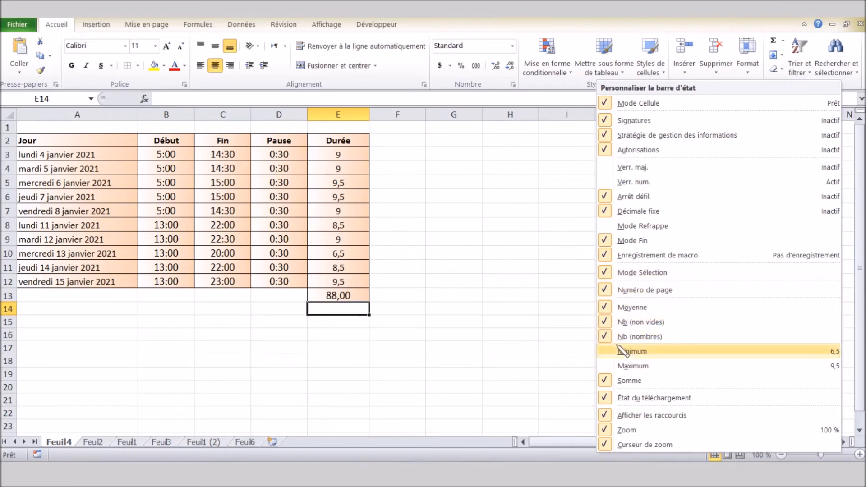
click(610, 351)
click(612, 365)
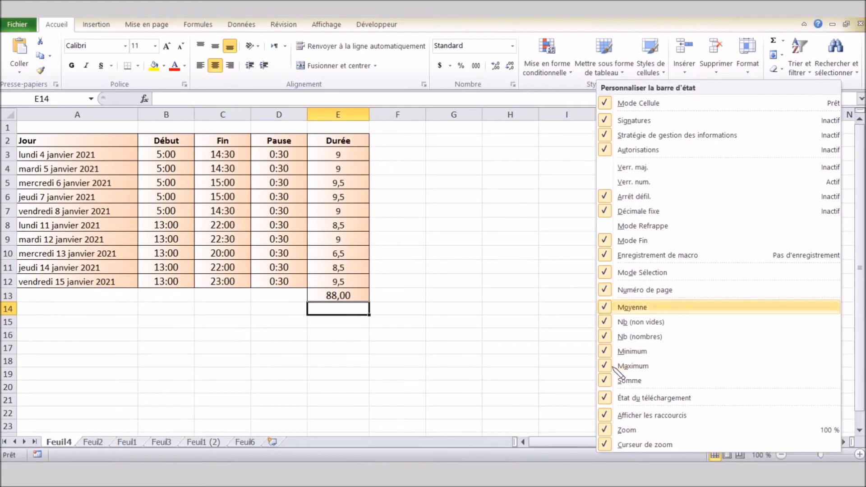
click(542, 357)
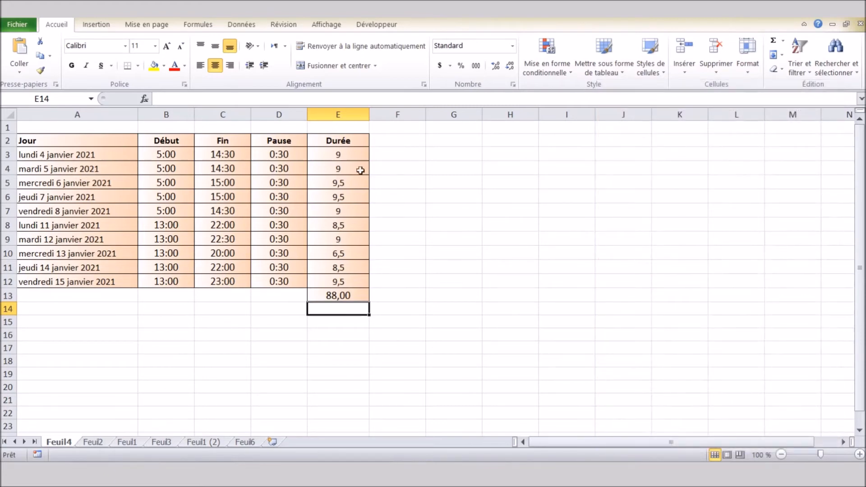
Select the Durée values E3:E12 and read their average, counts, minimum, maximum and sum in the status bar
drag(350, 156, 350, 178)
drag(346, 213, 352, 278)
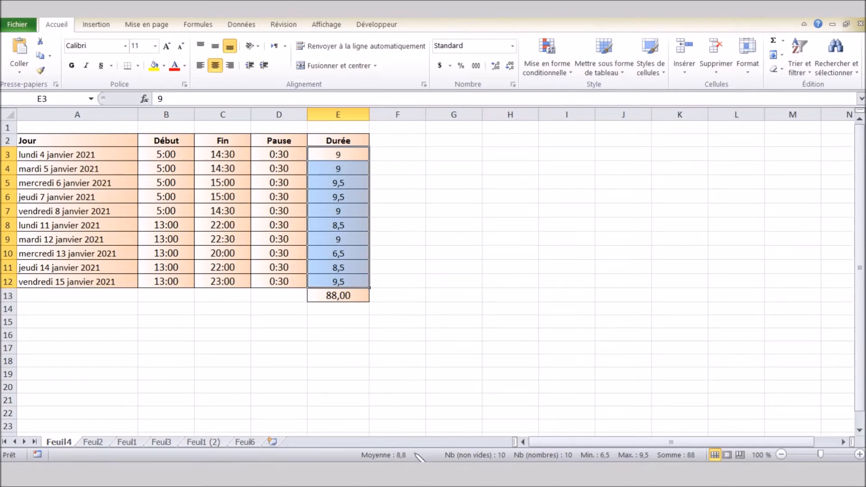
click(398, 354)
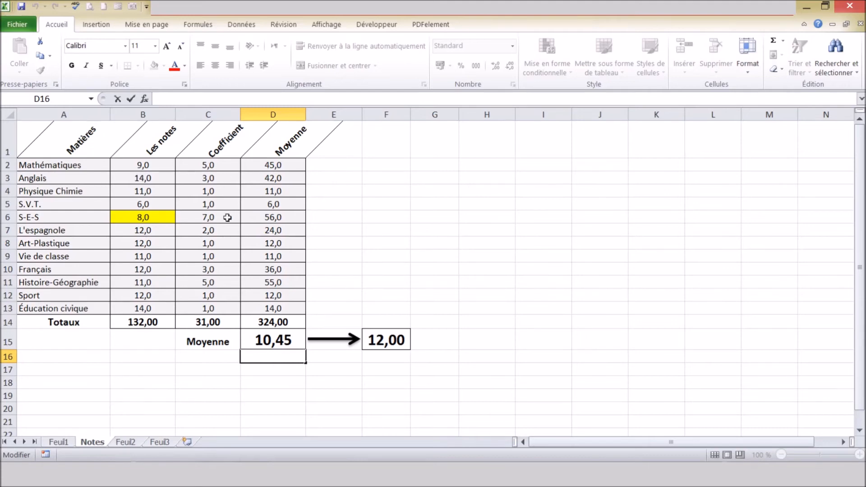
On the Notes sheet, examine the average in D15, the target in F15, and the S-E-S grade and coefficient in B6 and C6
click(282, 340)
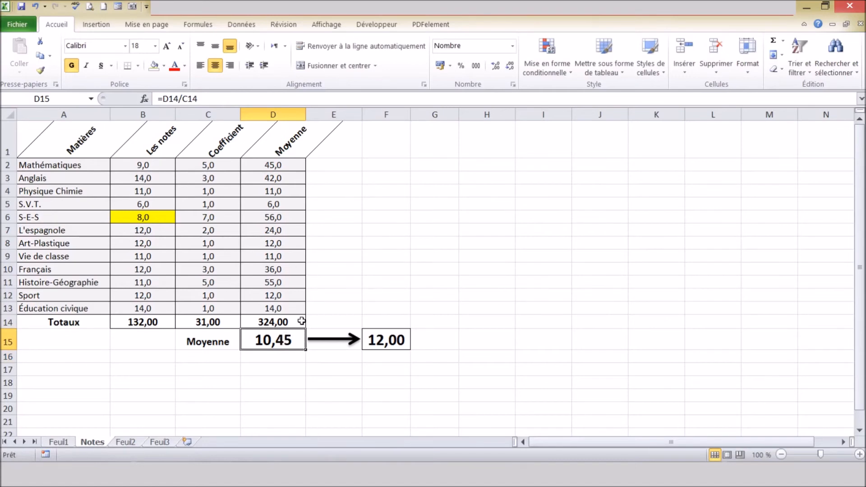
click(377, 333)
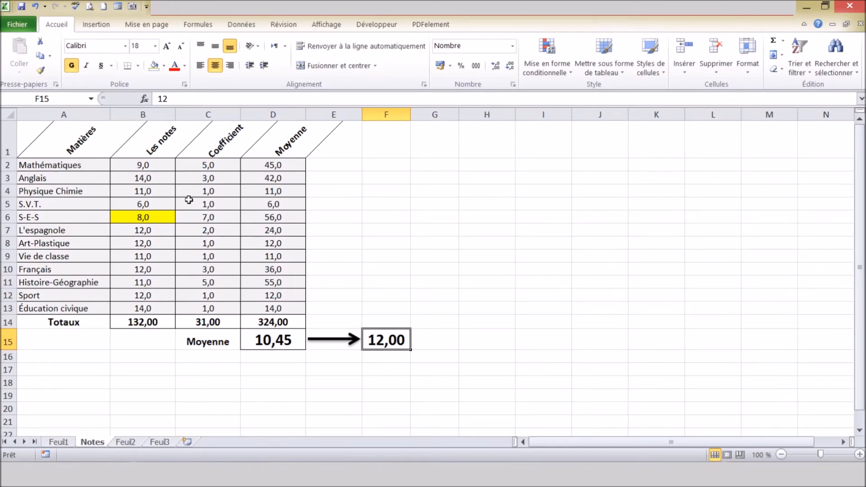
click(153, 221)
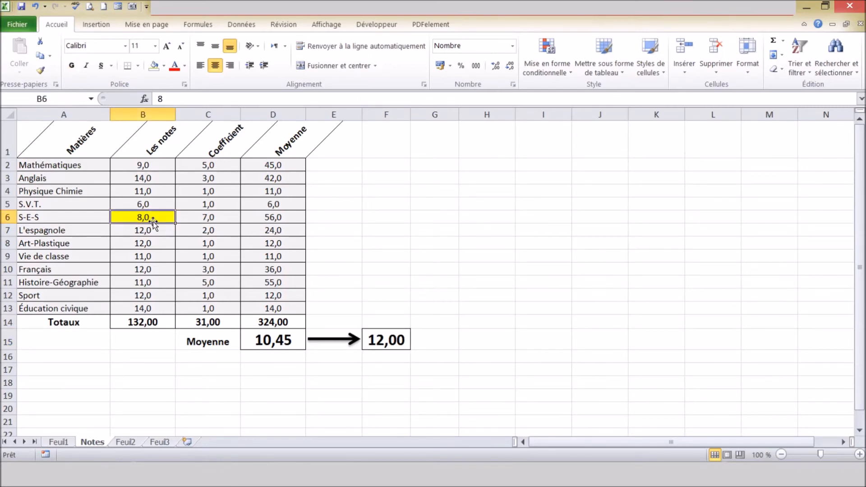
click(191, 216)
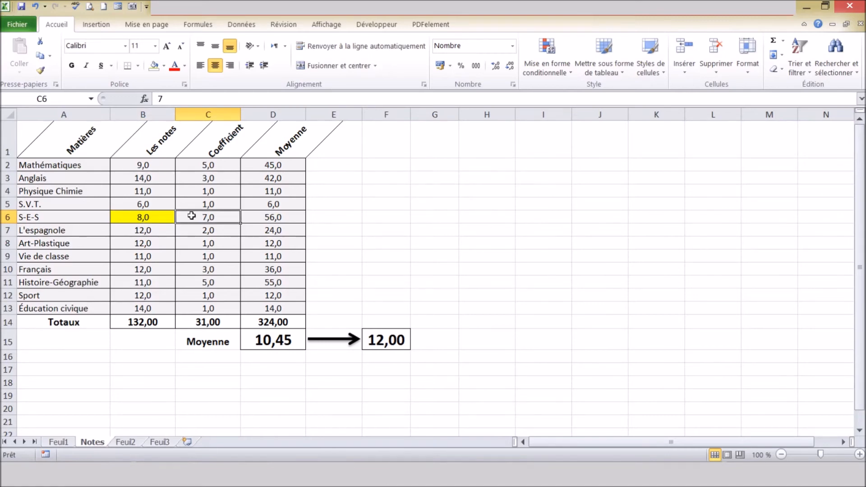
click(333, 207)
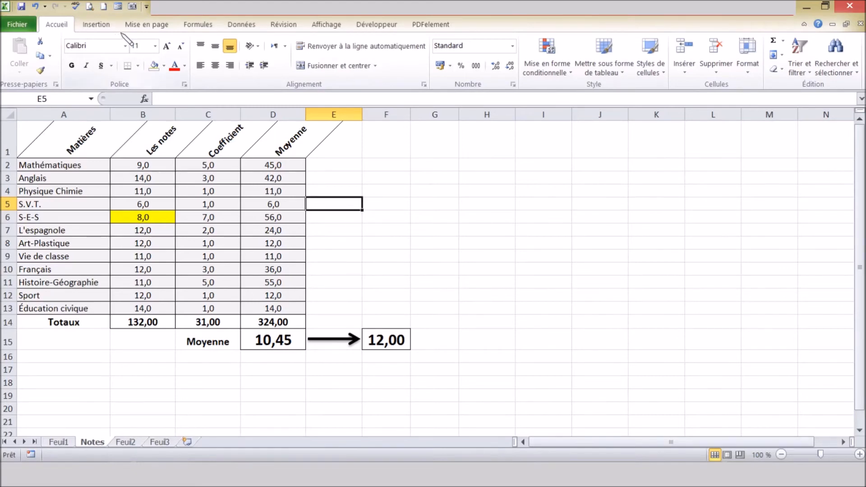
Run a Valeur cible analysis that brings the average in D15 to 12 by changing the S-E-S grade in B6
click(240, 26)
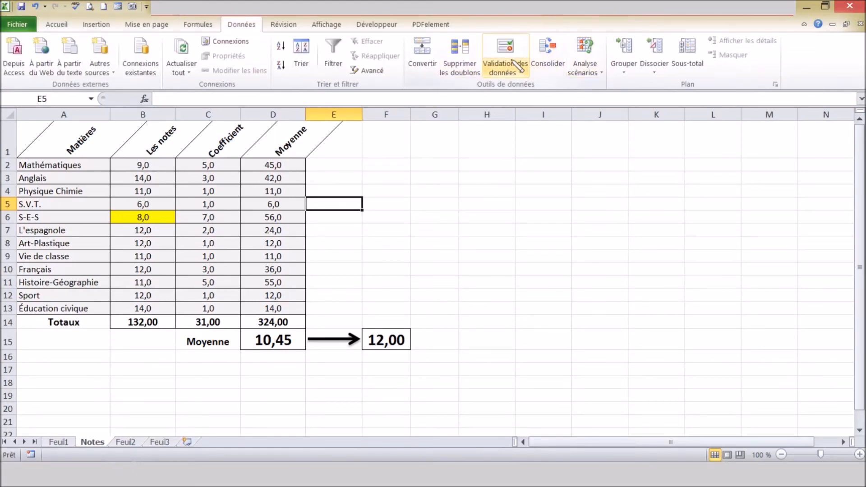
click(596, 73)
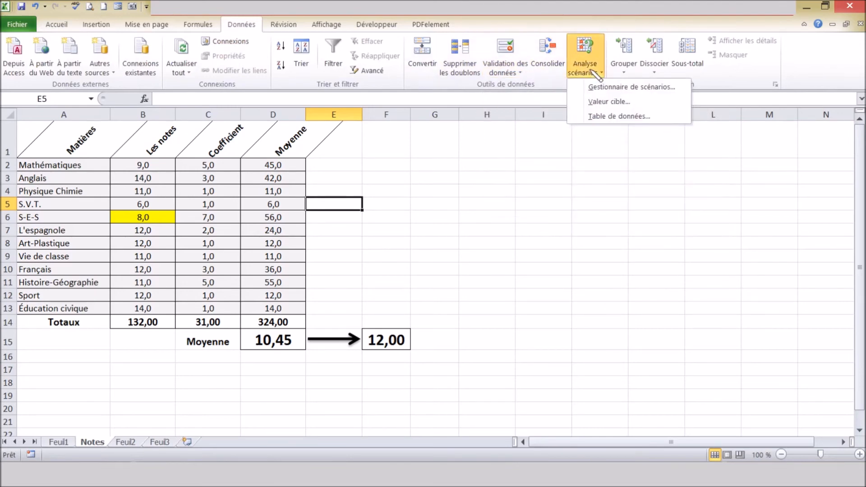
click(606, 102)
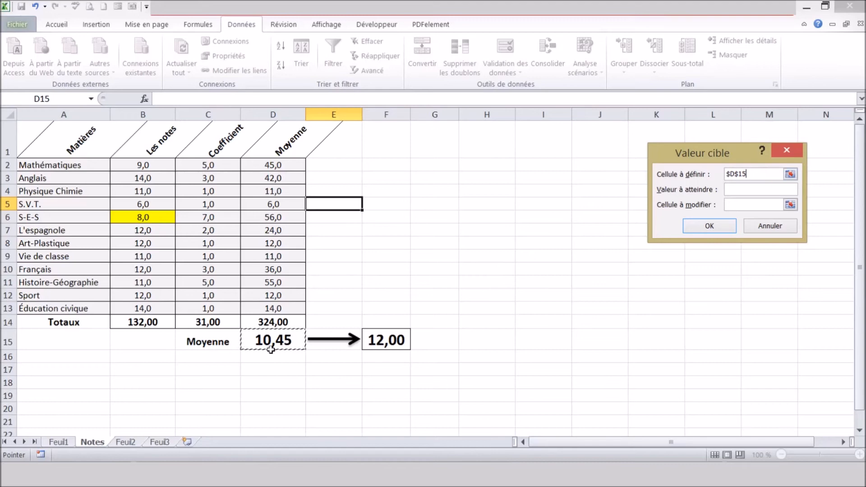
click(736, 186)
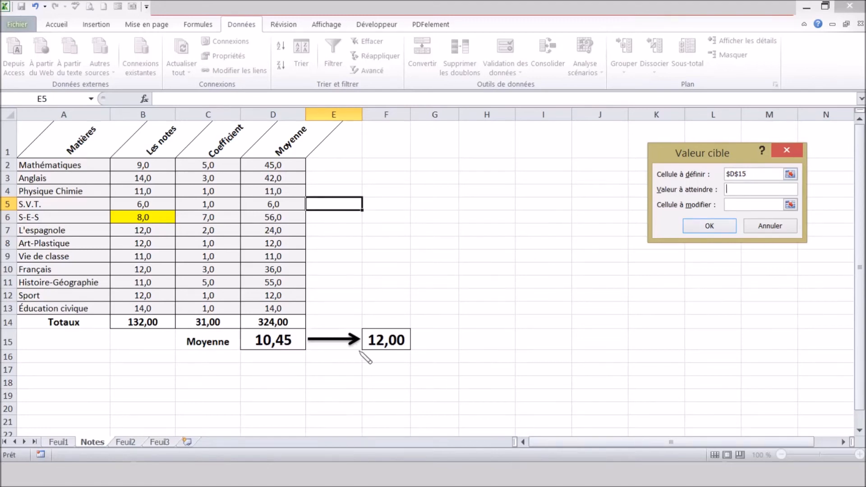
text(12)
click(734, 203)
click(139, 215)
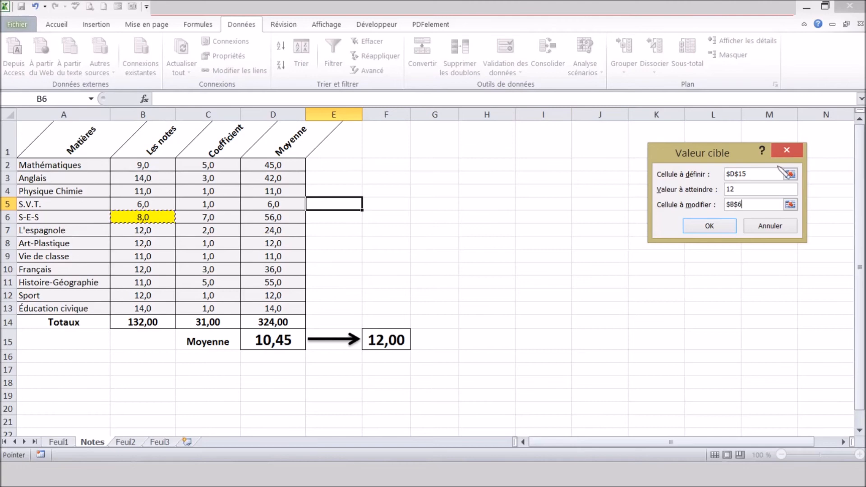
click(710, 223)
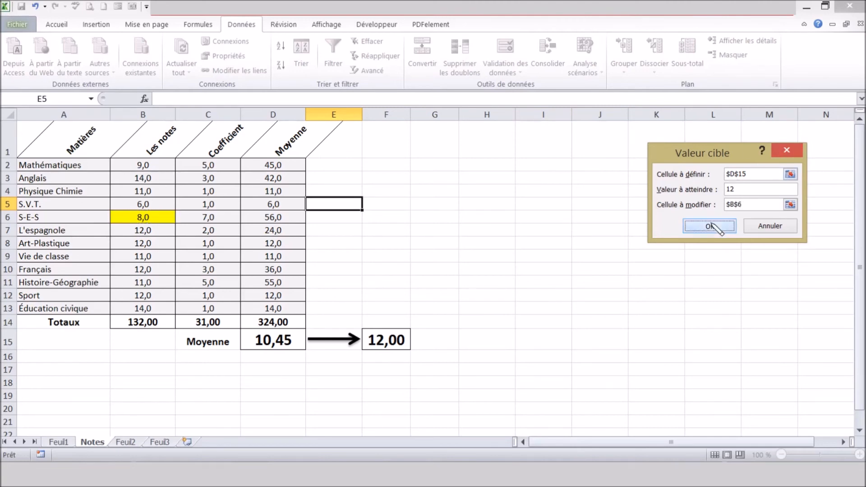
click(716, 226)
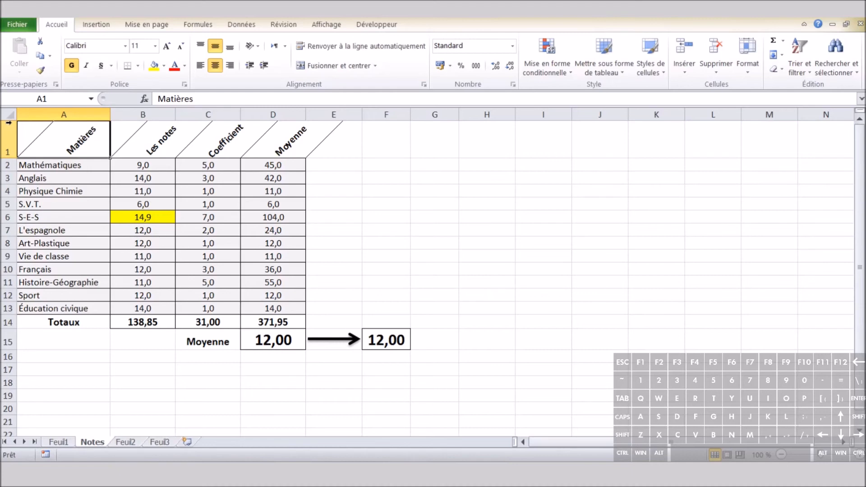
Undo the Valeur cible change and fill the Mathématiques and S.V.T. grades in B2 and B5 with yellow
key(ctrl+z)
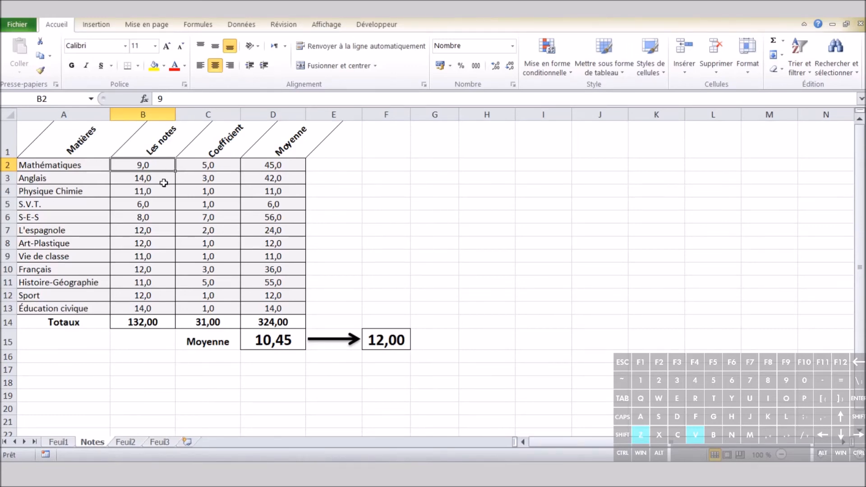
click(154, 65)
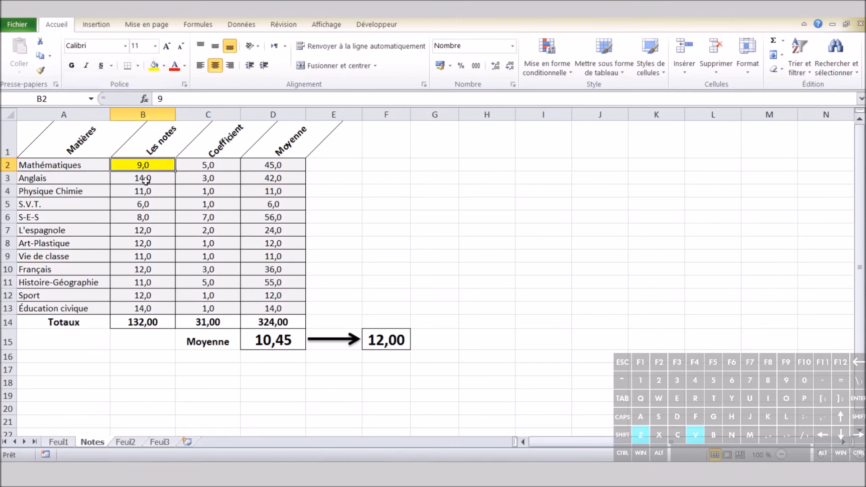
click(154, 203)
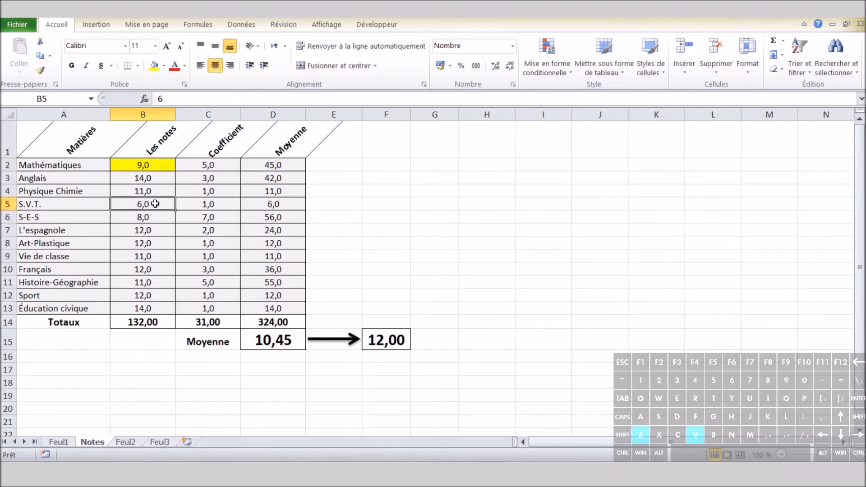
click(155, 67)
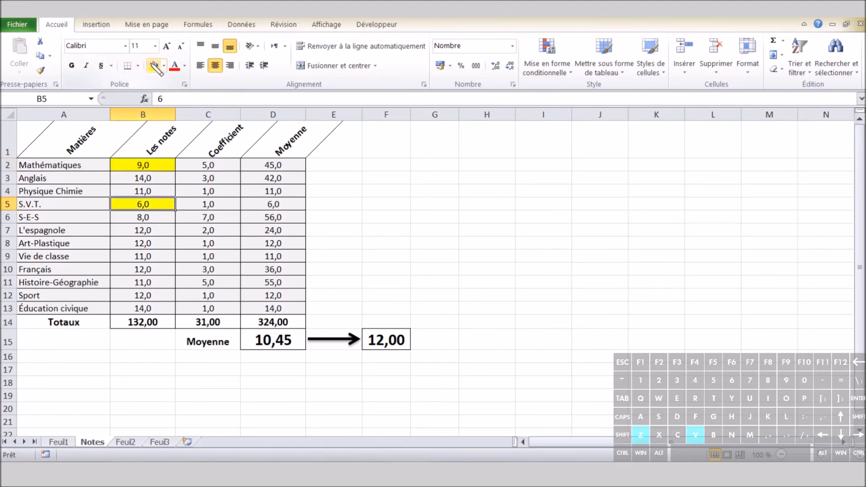
Fill the S-E-S grade in B6 with yellow
click(145, 219)
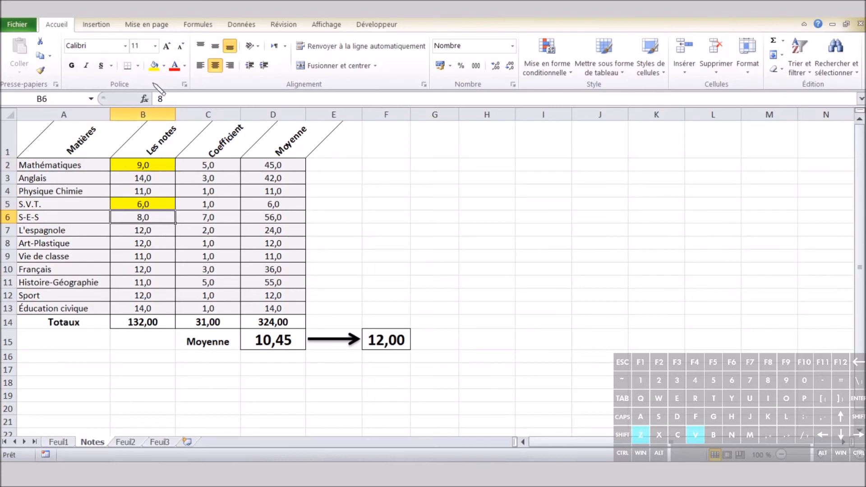
click(155, 66)
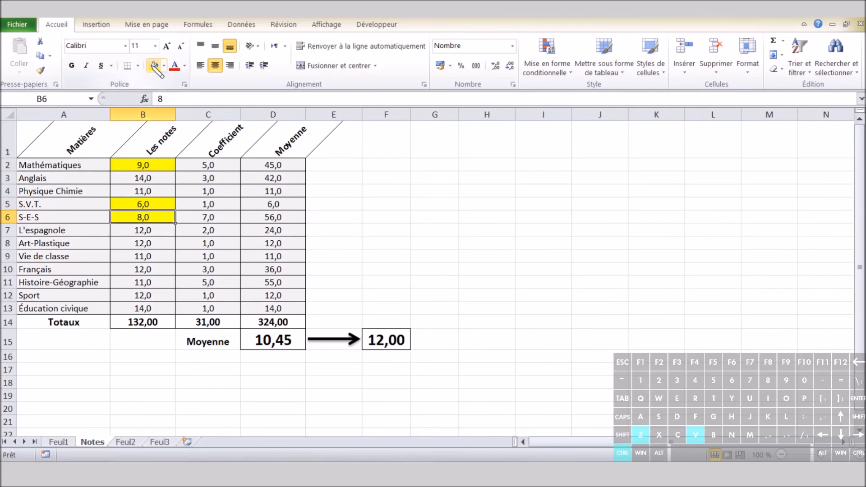
click(334, 282)
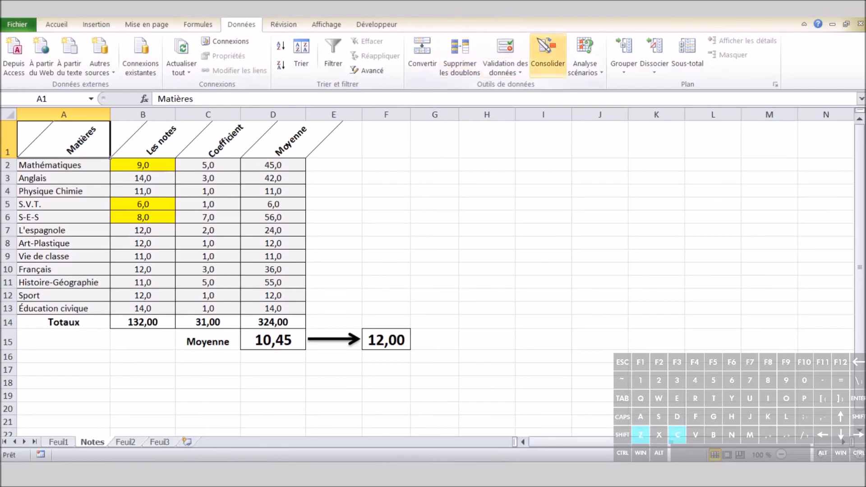
Add a scenario named papa in the scenario manager with B2:B6 as its variable cells
click(586, 69)
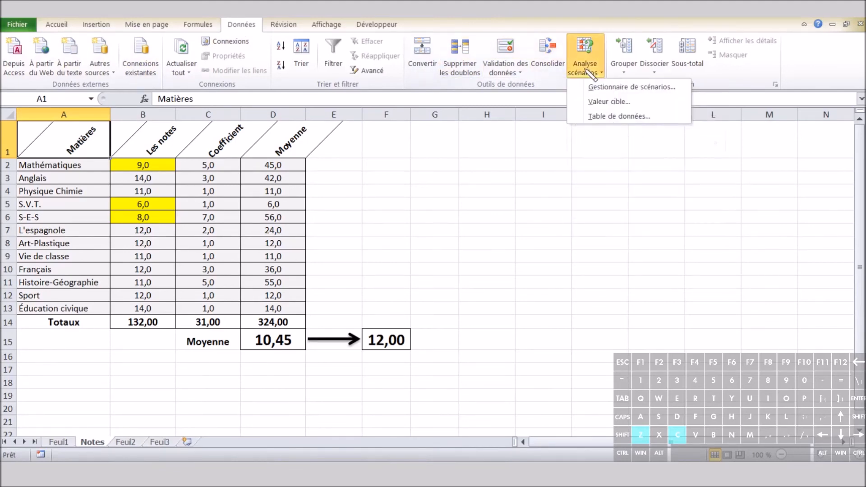
click(614, 87)
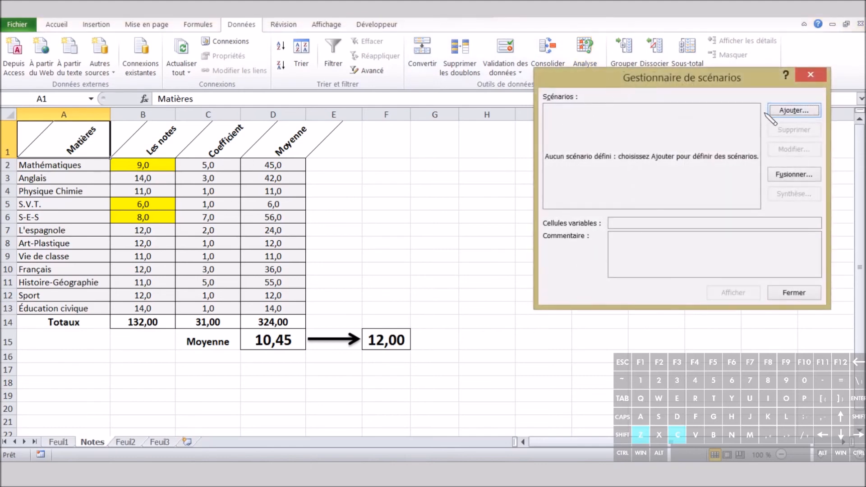
click(782, 111)
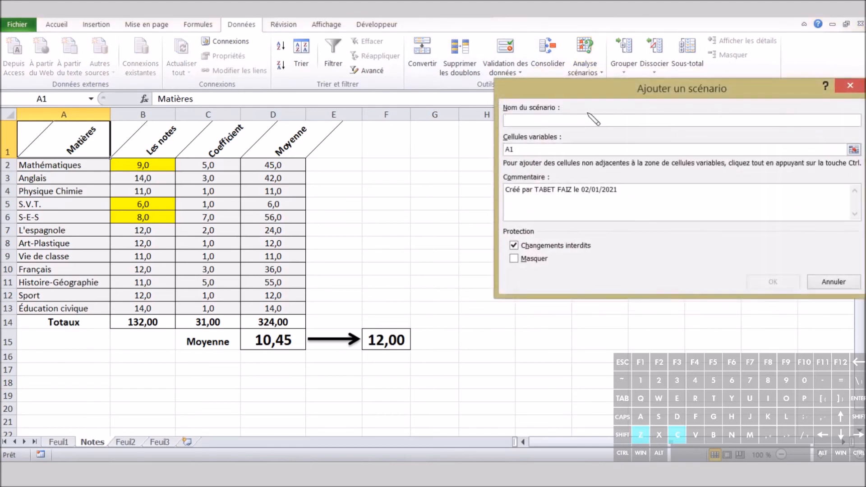
text(papa)
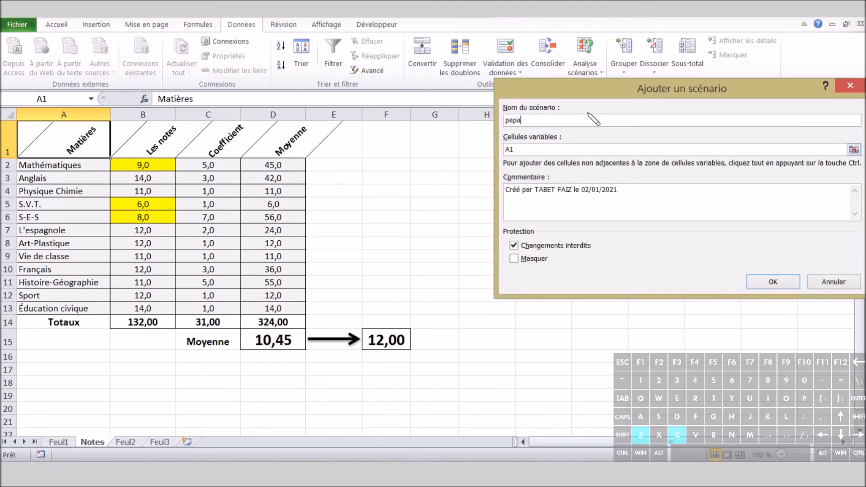
click(527, 150)
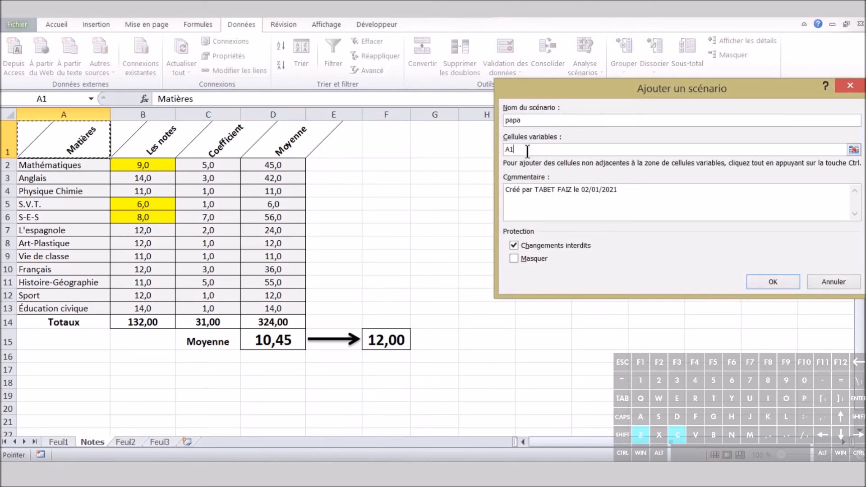
double_click(509, 149)
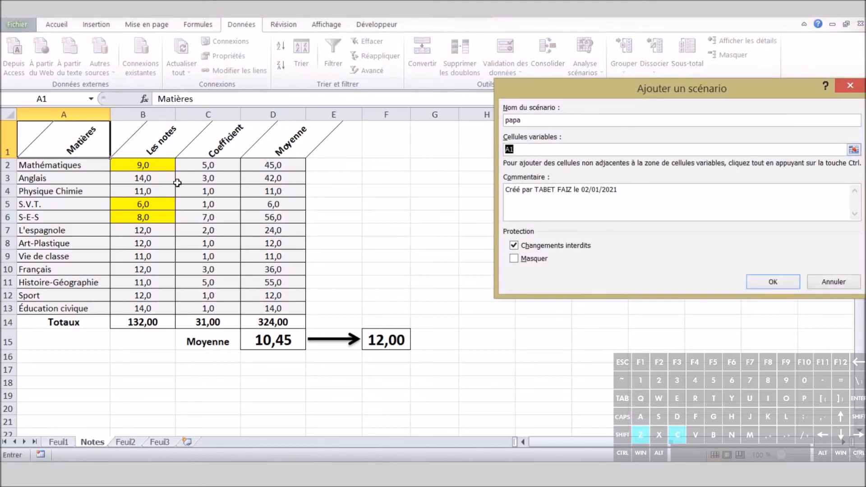
drag(158, 164, 161, 214)
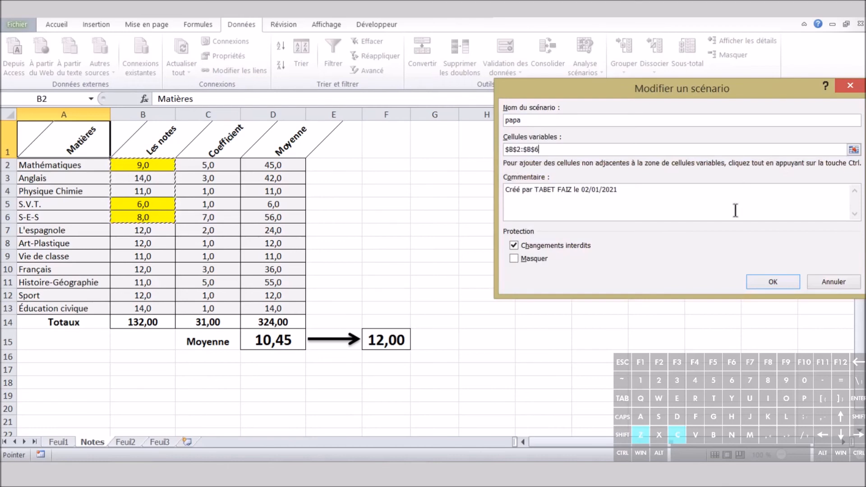
click(772, 283)
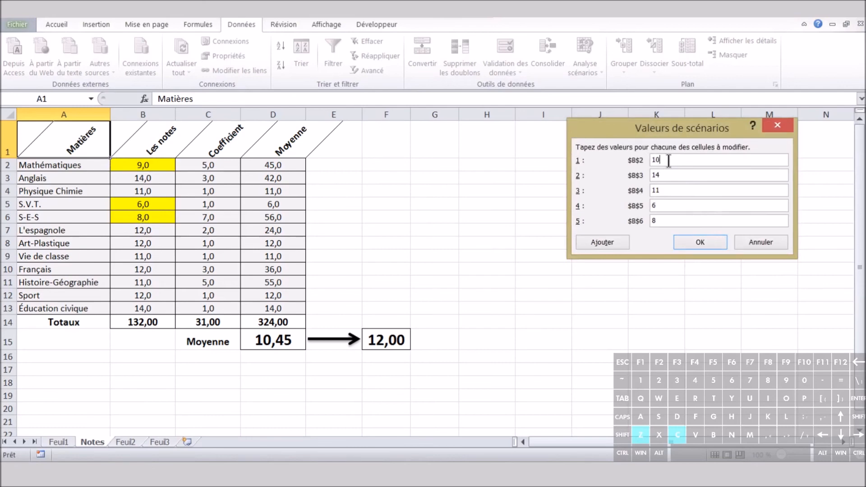
Set the papa scenario's values to 10 for B2, 10 for B5 and 9 for B6
click(665, 204)
key(BackSpace)
click(697, 240)
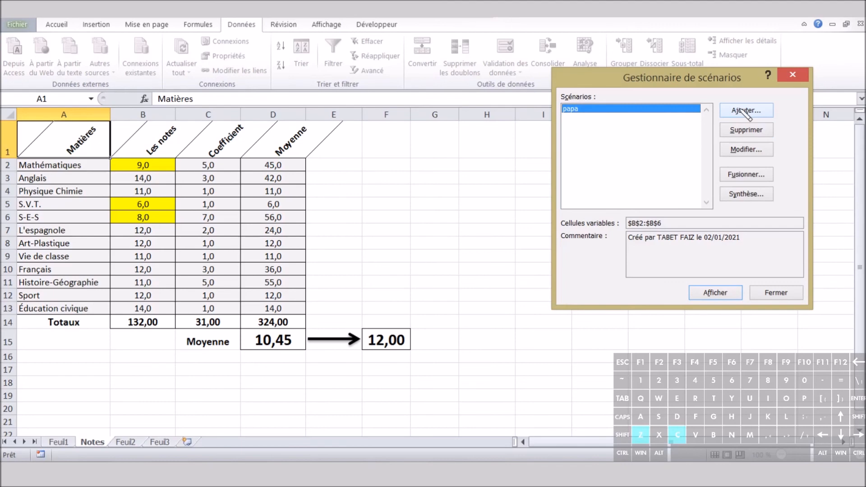
Add a second scenario named maman that uses the same variable cells B2:B6
click(745, 111)
text(mam)
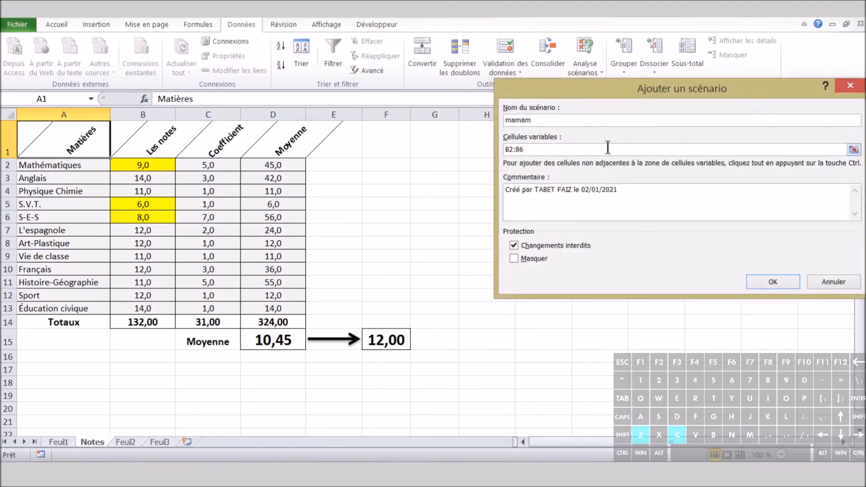
key(BackSpace)
text(n)
click(531, 150)
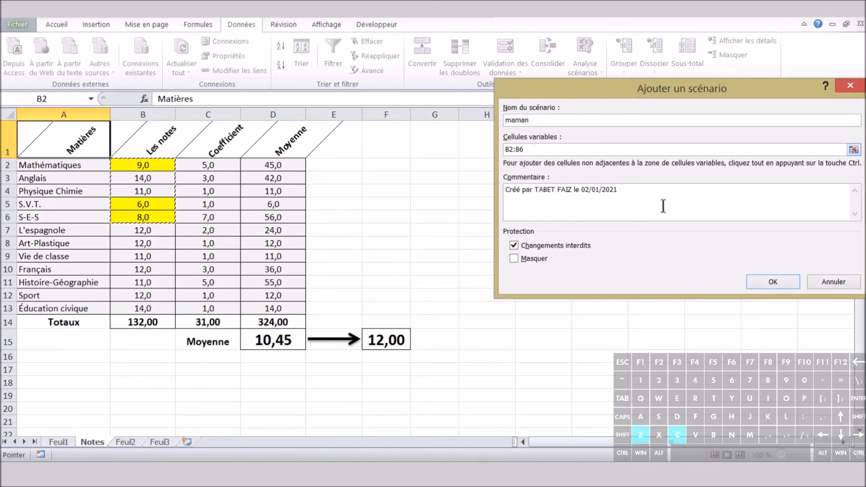
click(772, 281)
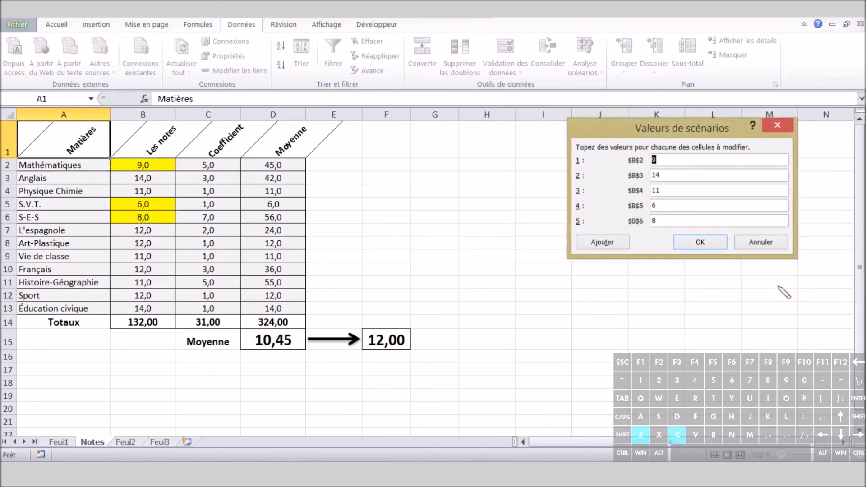
Set the maman scenario's values to 12 for B2, 10 for B5 and 10 for B6
key(BackSpace)
key(BackSpace)
key(BackSpace)
click(689, 244)
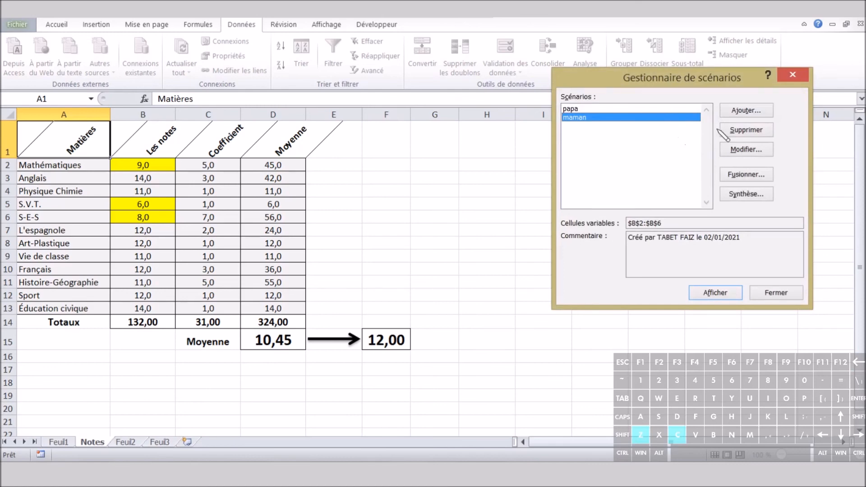
Generate a Synthèse de scénarios report with the average in D15 as the result cell
click(758, 195)
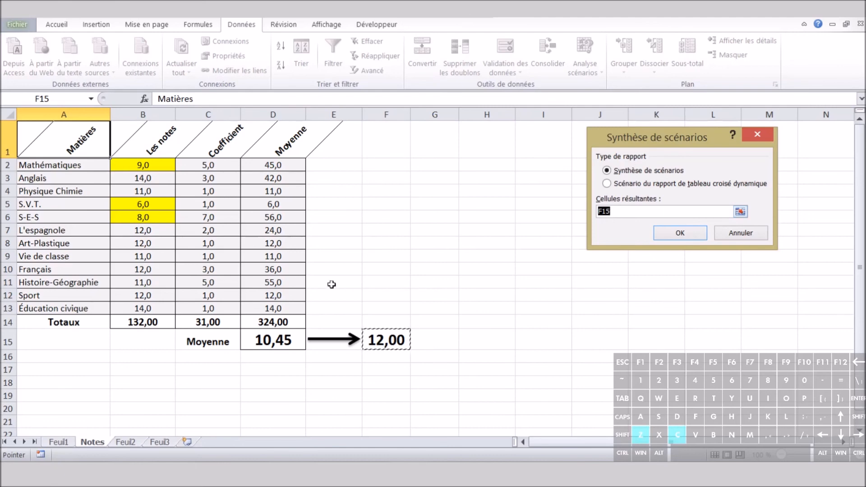
click(291, 339)
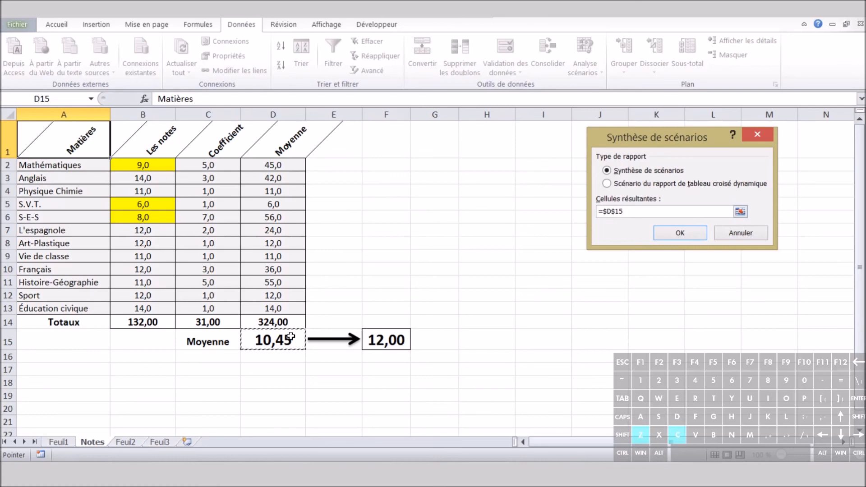
click(679, 235)
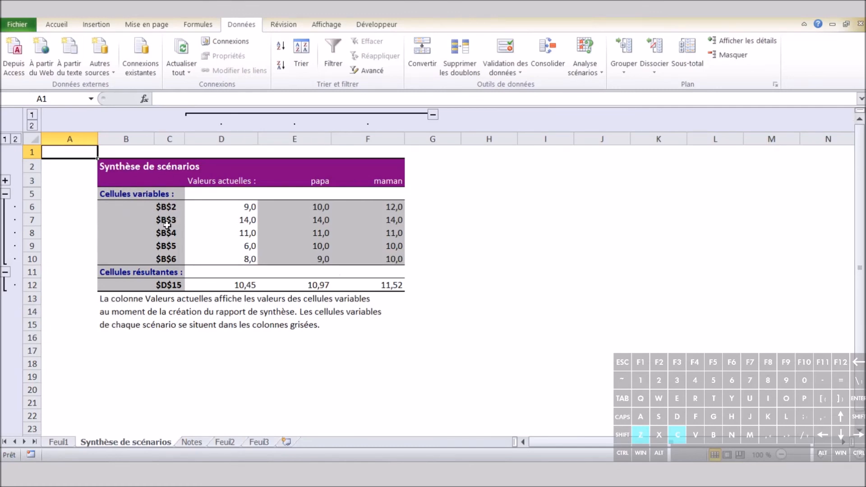
Copy the subject names A2:A6 from the Notes sheet over the cell references in C6:C10 of Synthèse de scénarios and autofit column C
click(191, 442)
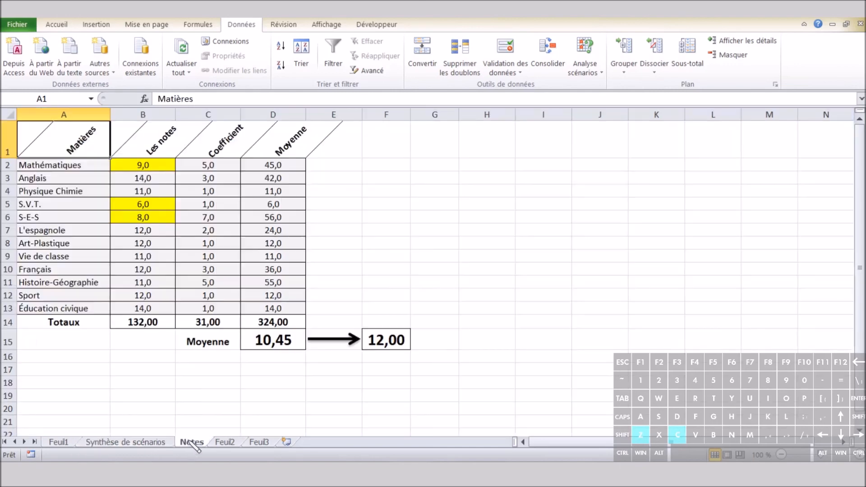
drag(58, 164, 67, 213)
key(ctrl+c)
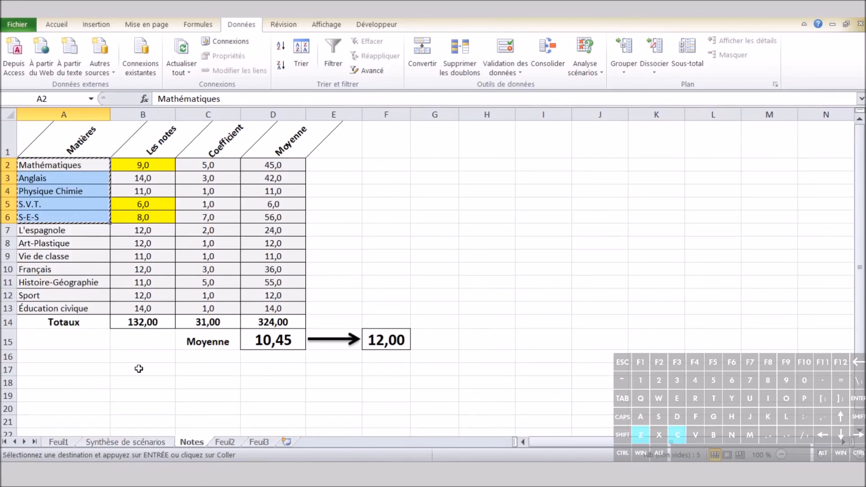
click(144, 443)
click(173, 211)
key(ctrl+v)
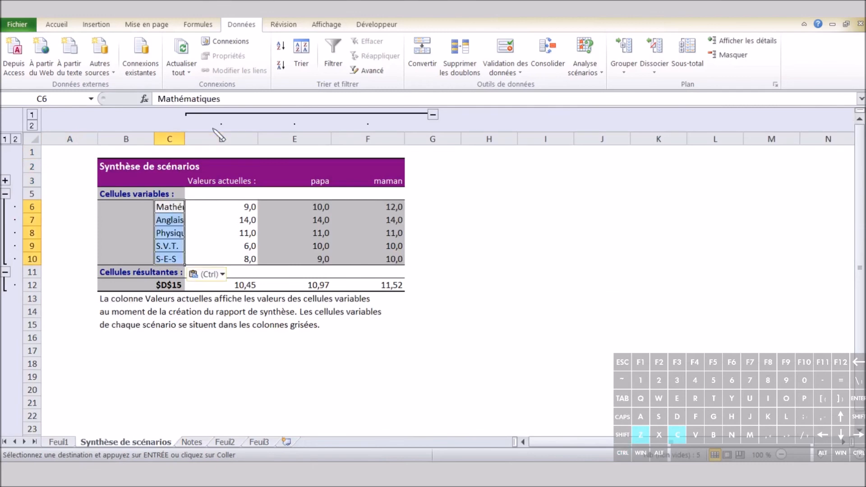
double_click(184, 139)
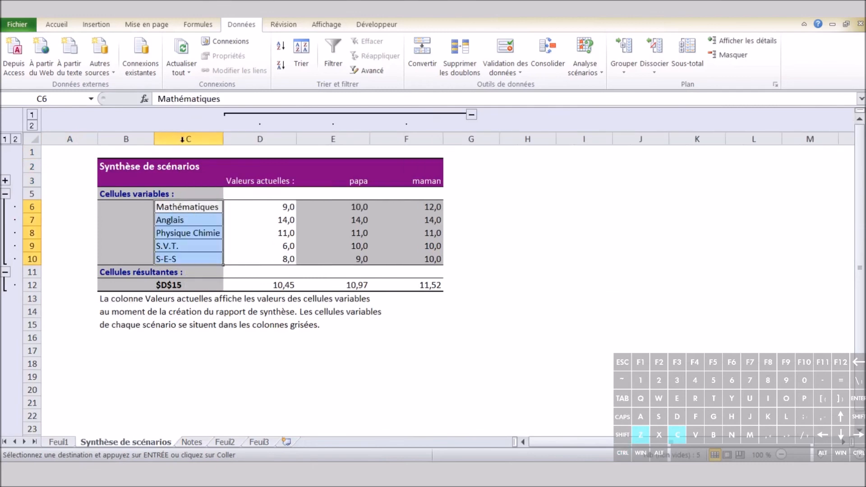
Compare the resulting averages in row 12 for the papa scenario, the maman scenario and the current values
click(446, 204)
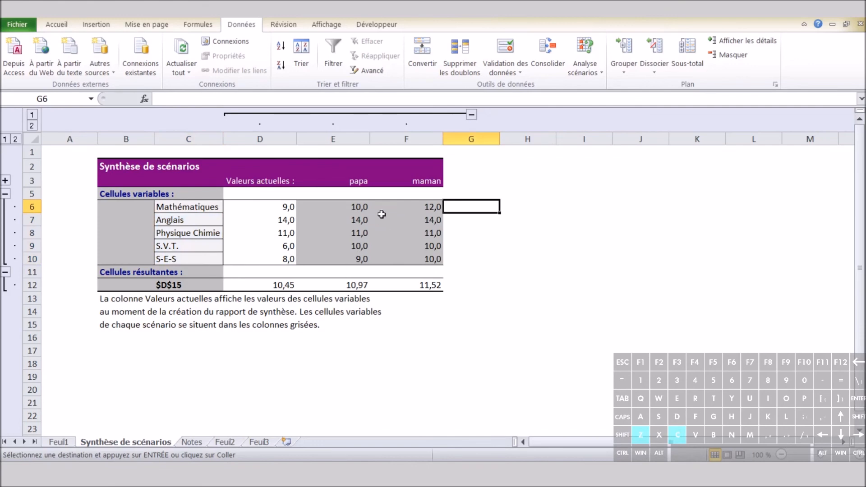
click(365, 283)
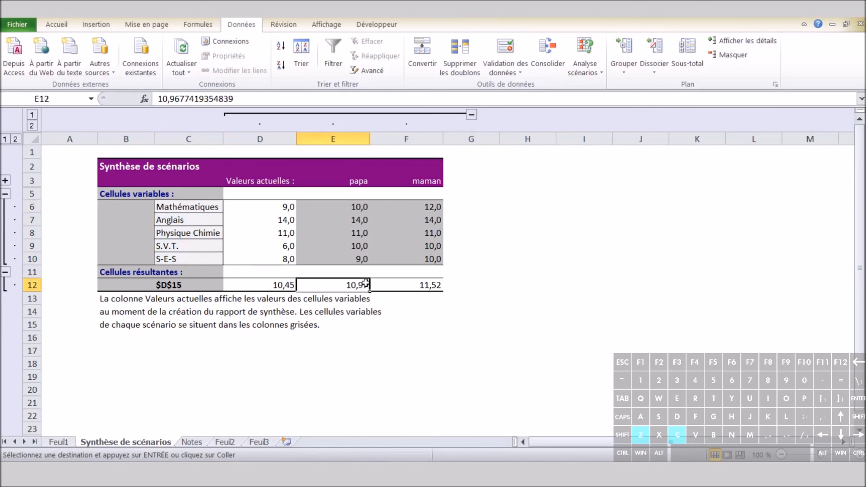
click(438, 285)
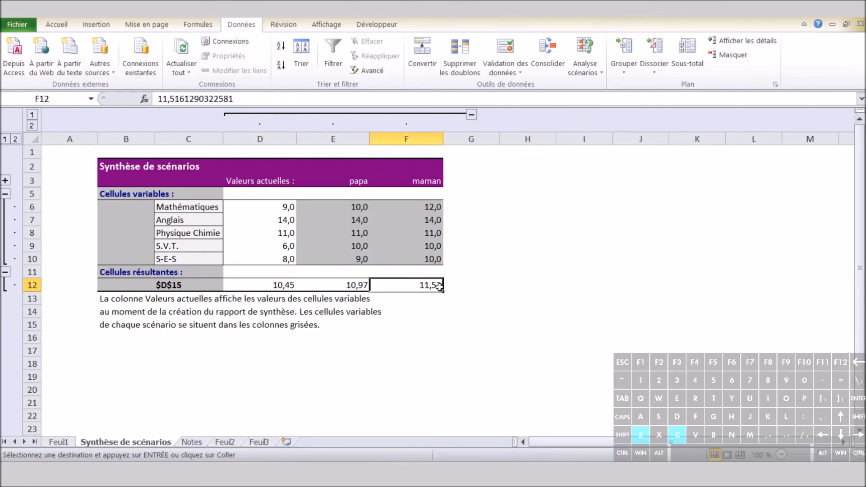
click(290, 284)
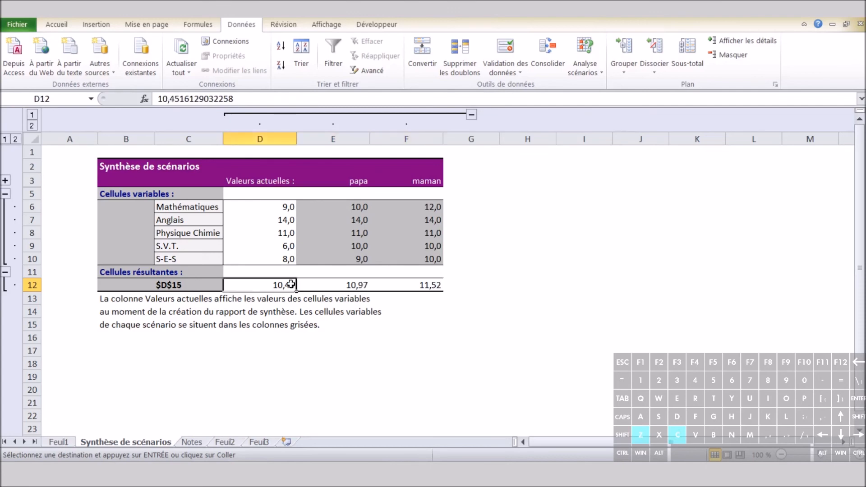